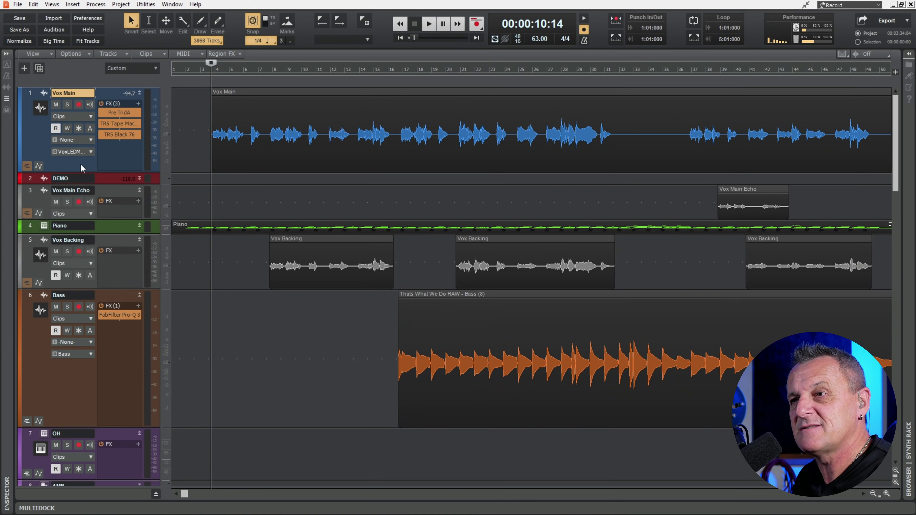
# Enlarge the Vox Main track by dragging its header's bottom edge down
pyautogui.moveTo(82, 170); pyautogui.dragTo(83, 186)
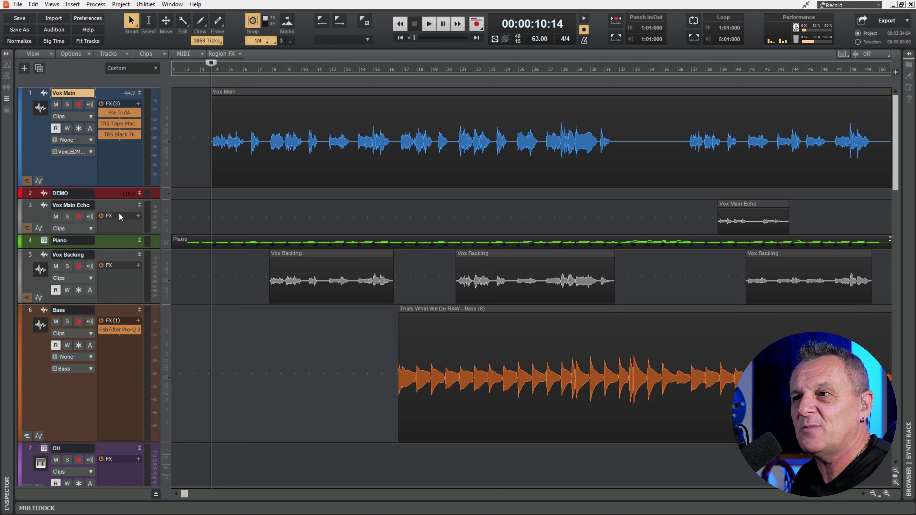
pyautogui.scroll(-10, 202, 210)
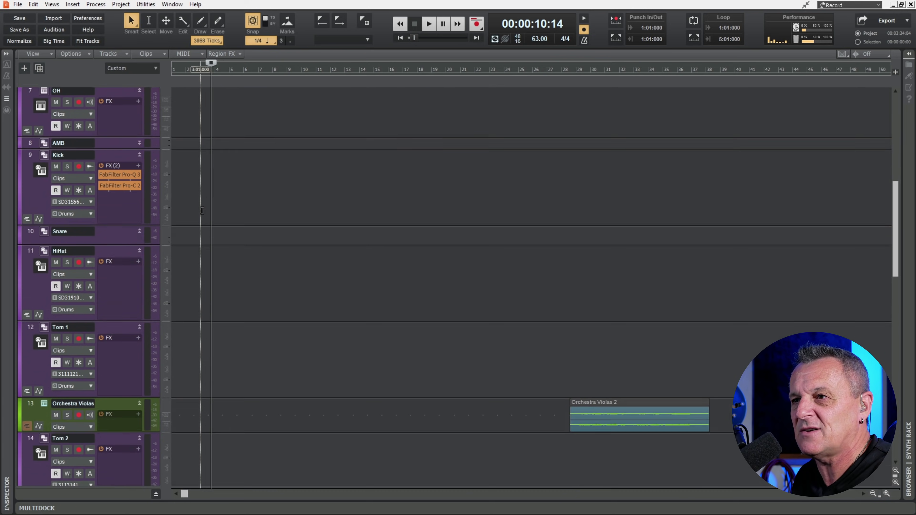
pyautogui.scroll(-12, 202, 210)
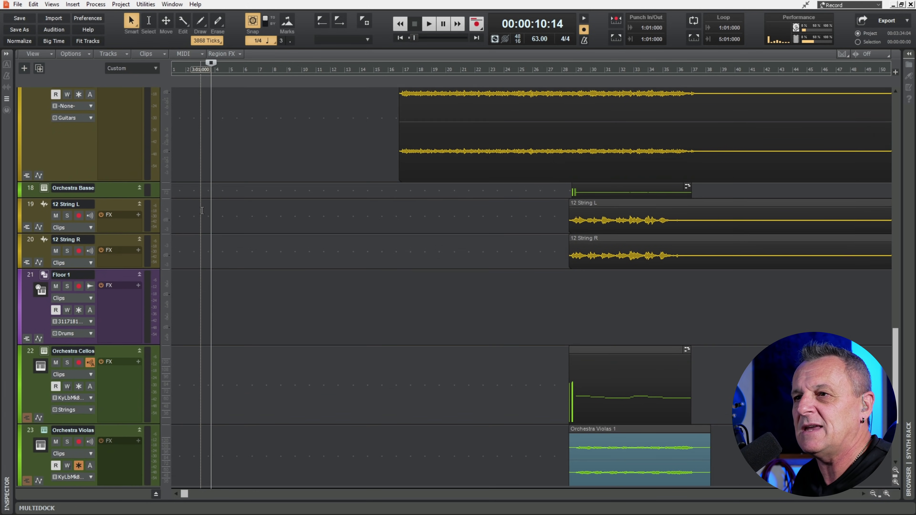
pyautogui.scroll(-3, 202, 210)
pyautogui.scroll(14, 200, 217)
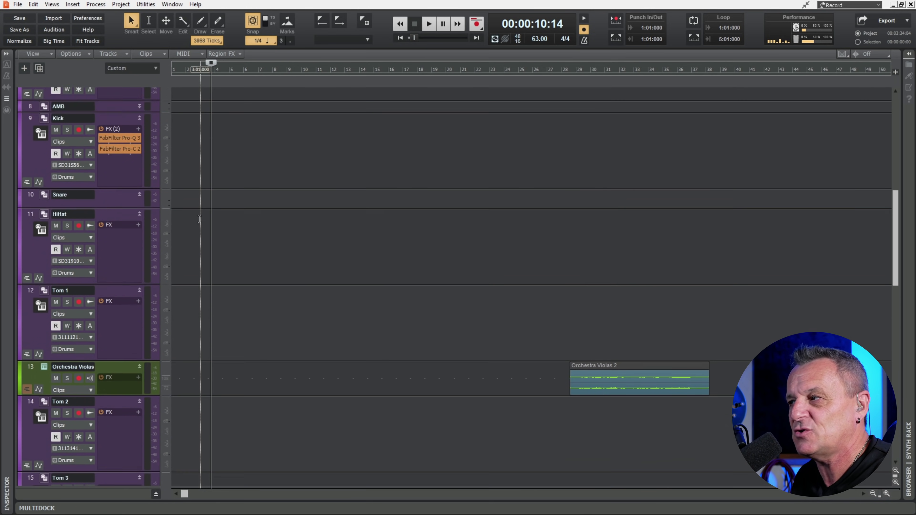
pyautogui.scroll(8, 199, 220)
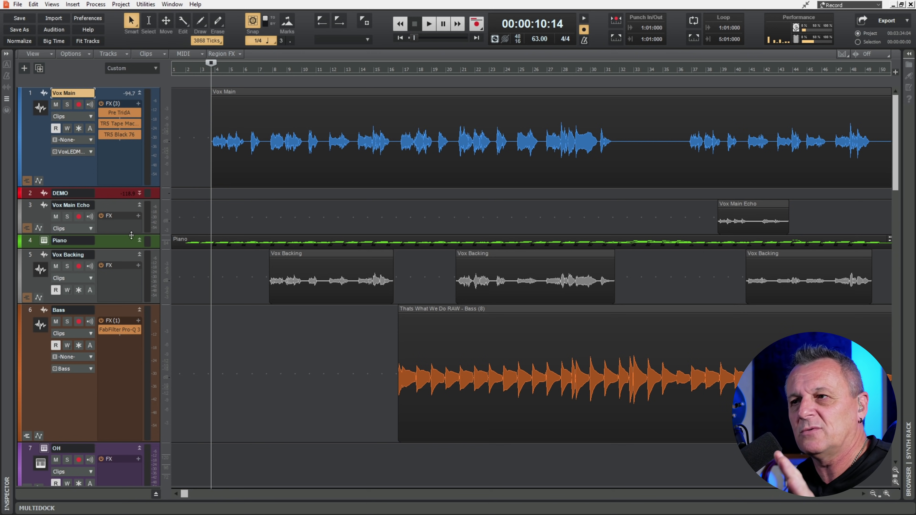
# Shrink the Vox Backing and OH tracks to compact rows
pyautogui.moveTo(120, 303); pyautogui.dragTo(122, 281)
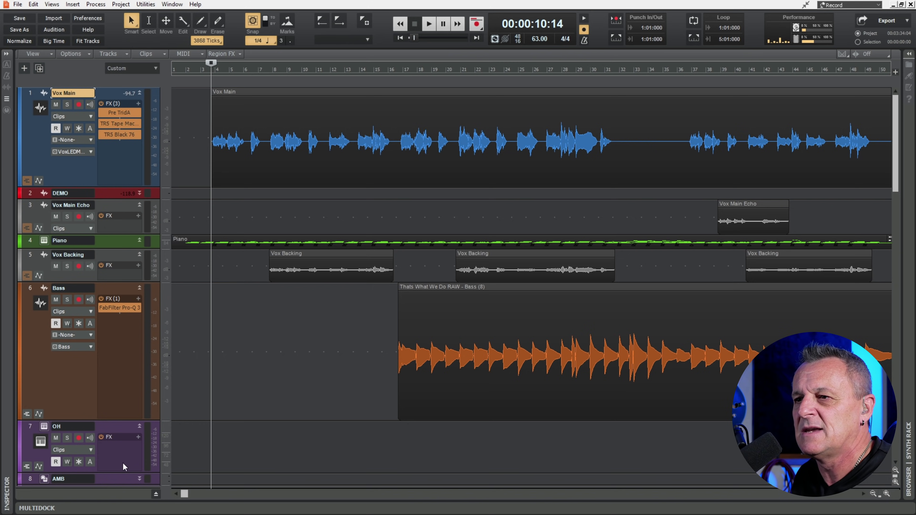
pyautogui.moveTo(123, 471); pyautogui.dragTo(124, 451)
pyautogui.scroll(-5, 146, 365)
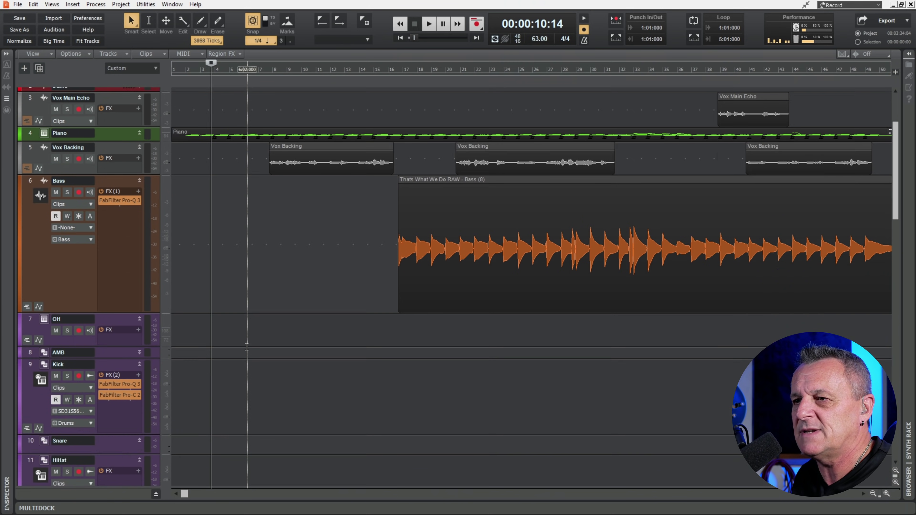
pyautogui.scroll(5, 98, 230)
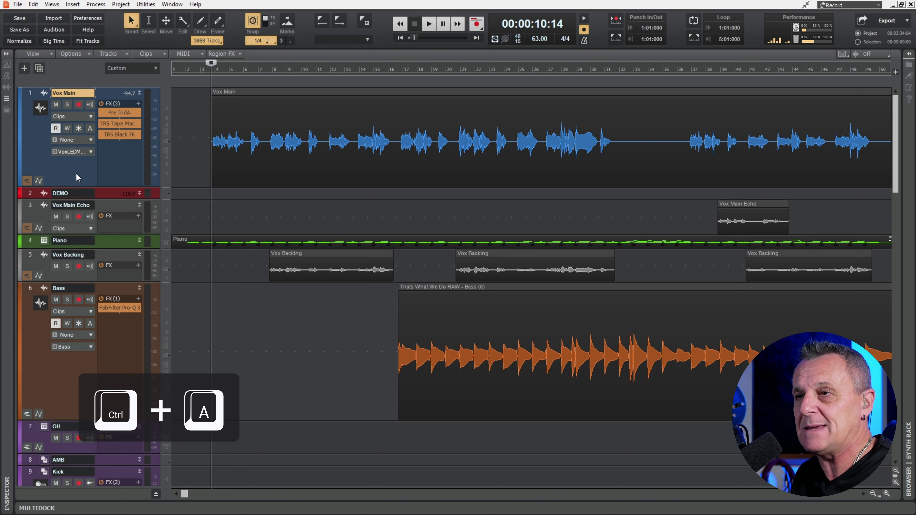
# Select all with Ctrl+A and drag one track border so all 23 tracks share a compact height
pyautogui.hotkey('ctrl', 'a')
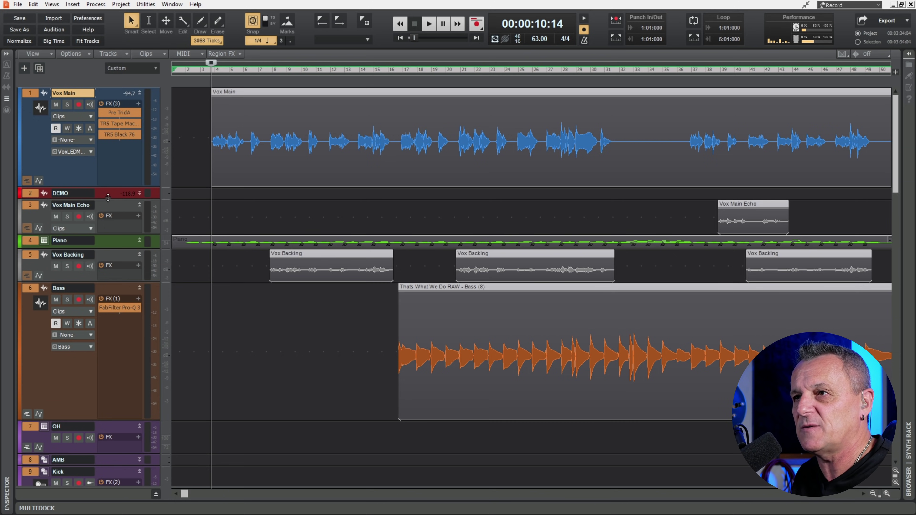
pyautogui.moveTo(108, 197)
pyautogui.mouseDown()
pyautogui.moveTo(110, 224)
pyautogui.moveTo(110, 189)
pyautogui.moveTo(110, 216)
pyautogui.moveTo(112, 205)
pyautogui.mouseUp()
pyautogui.scroll(-5, 124, 251)
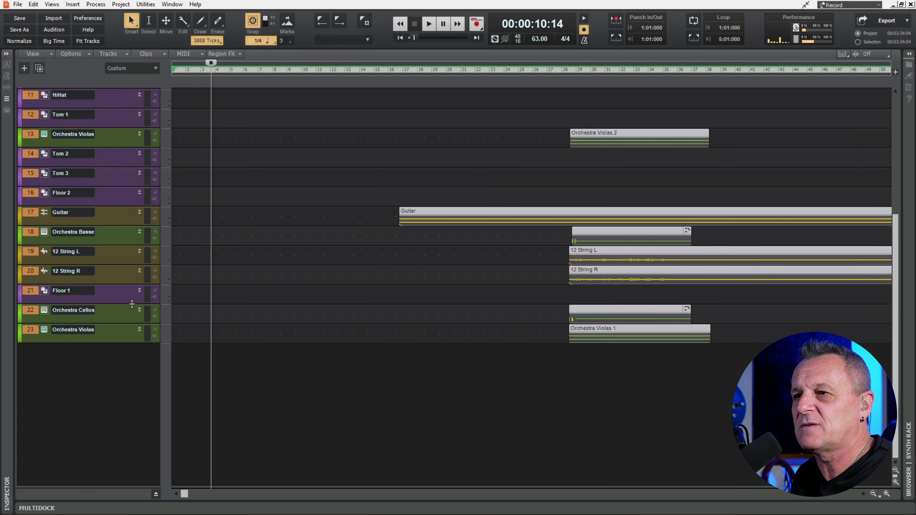
pyautogui.scroll(5, 127, 274)
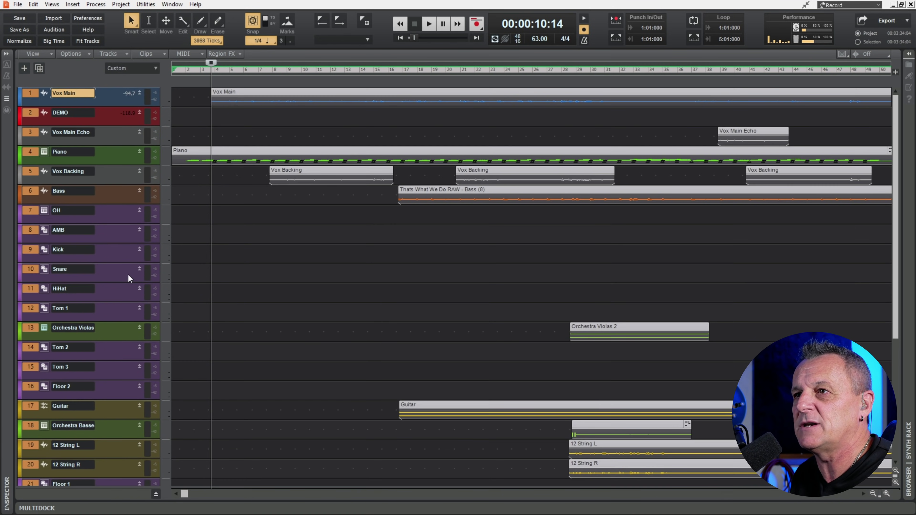
# Set the DEMO track's compact height as the default track height
pyautogui.click(110, 119)
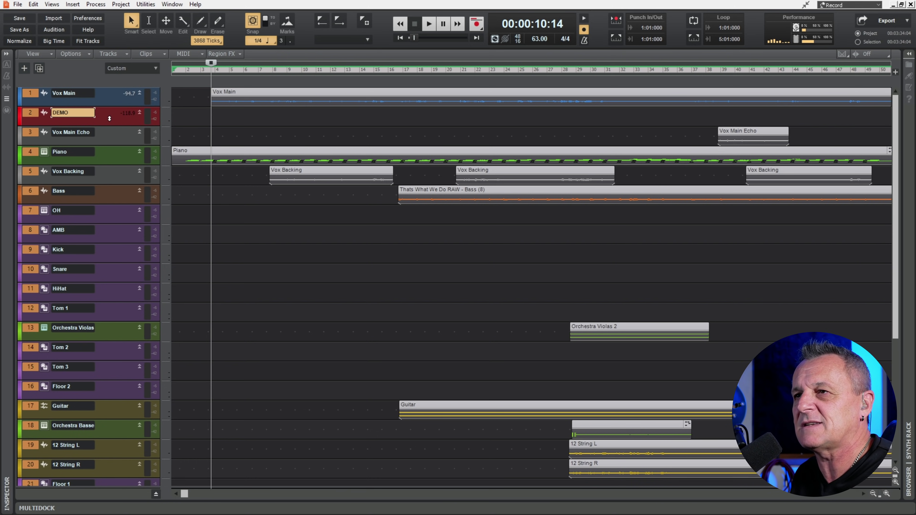
pyautogui.rightClick(113, 121)
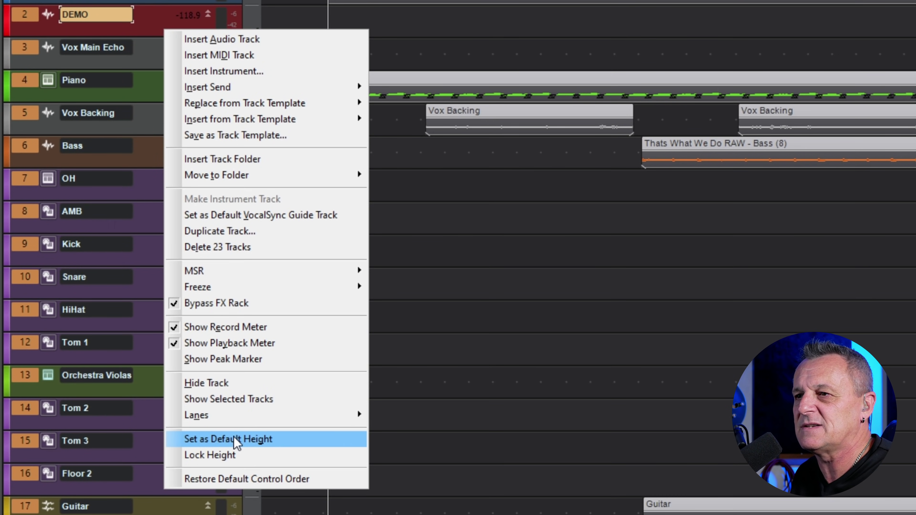
pyautogui.click(208, 440)
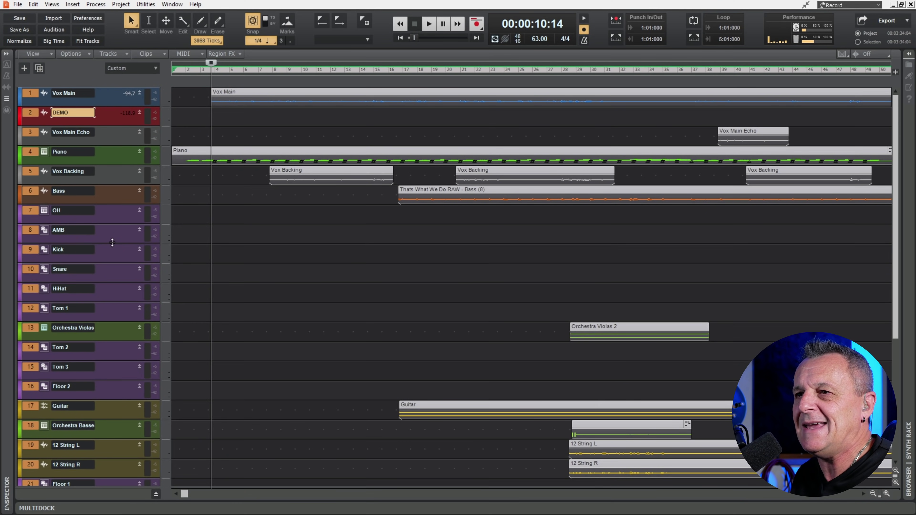
# Insert two new audio tracks, Track 24 and Track 25, below the last track
pyautogui.scroll(-5, 112, 243)
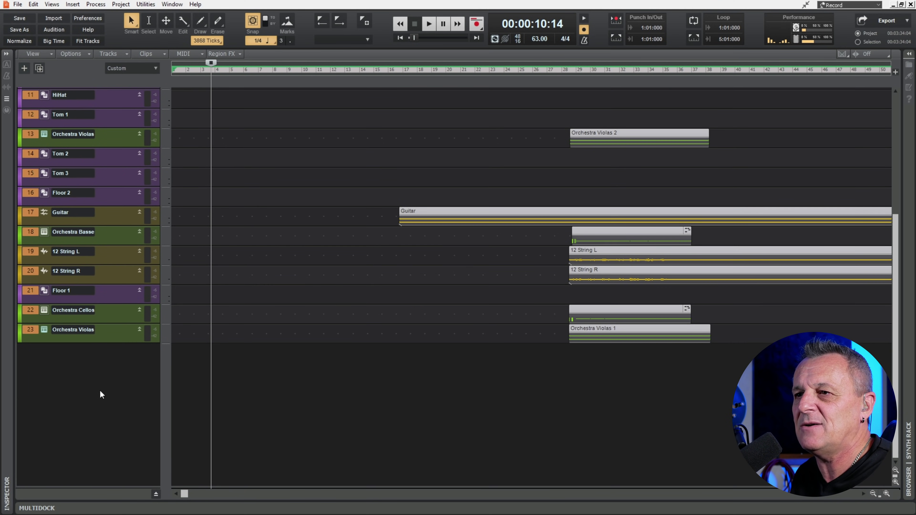
pyautogui.rightClick(85, 355)
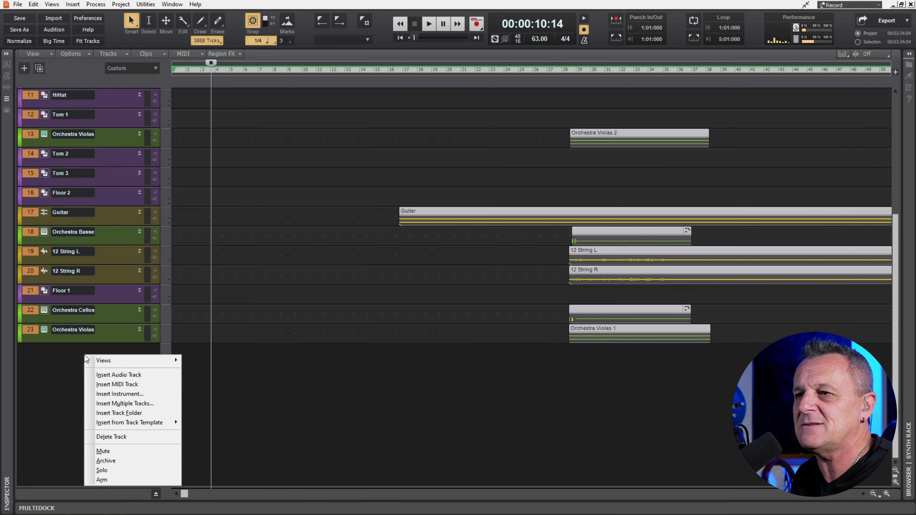
pyautogui.click(105, 375)
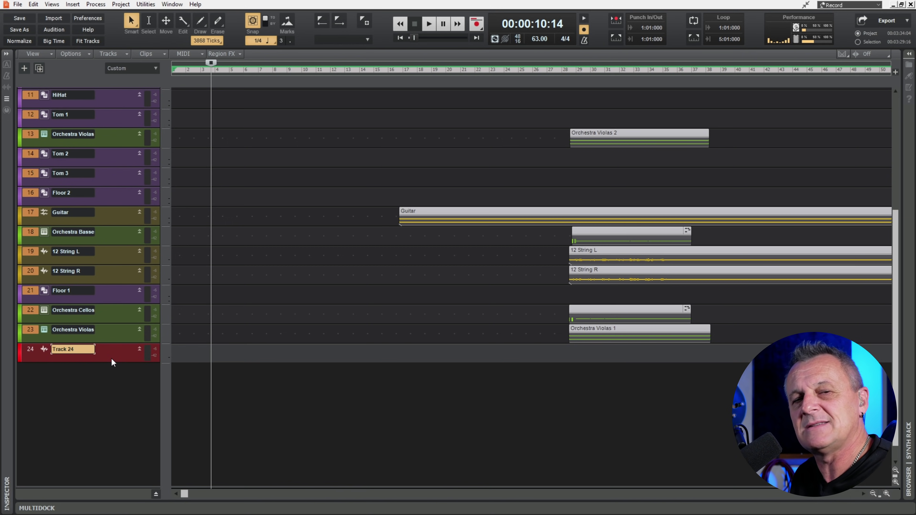
pyautogui.rightClick(102, 379)
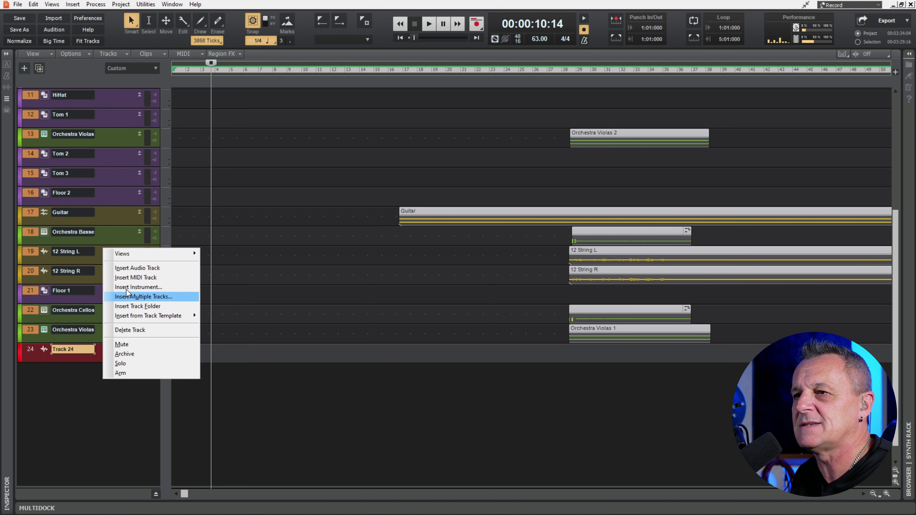
pyautogui.click(126, 268)
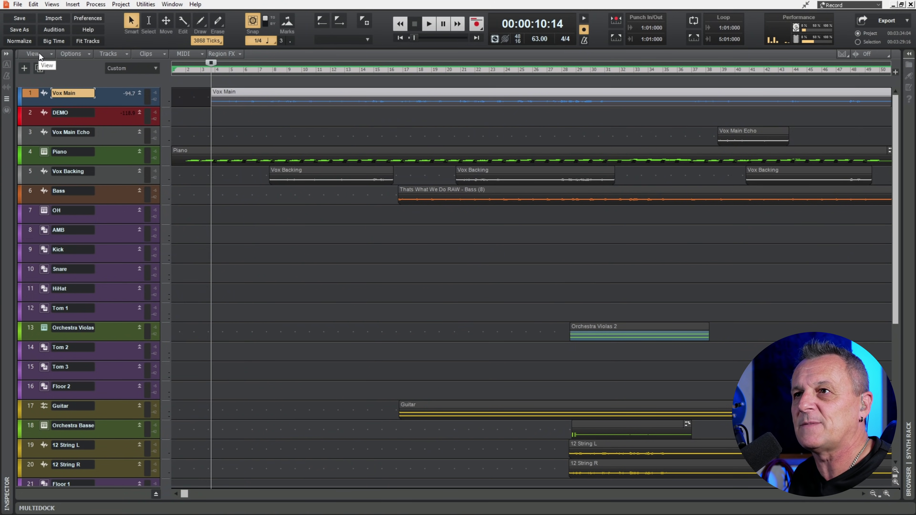
# Enable Auto Track Zoom from the Track view's View menu
pyautogui.click(39, 53)
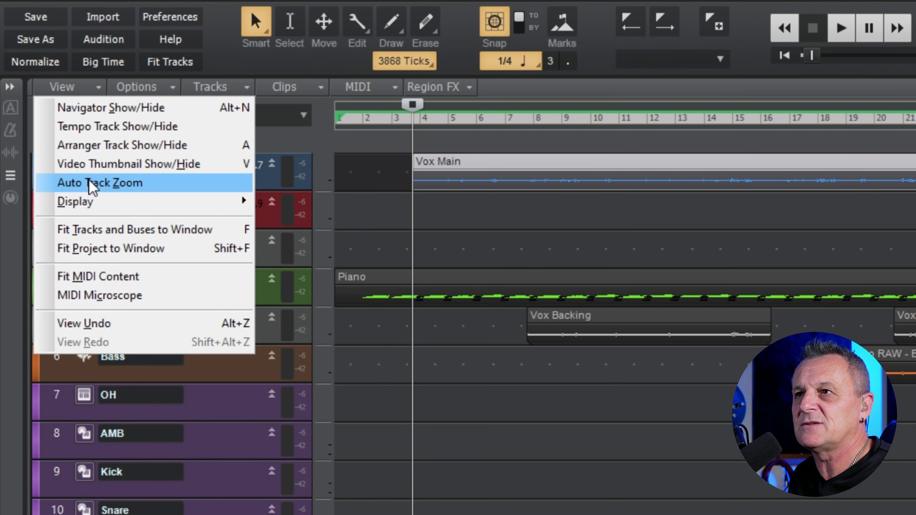
pyautogui.click(90, 183)
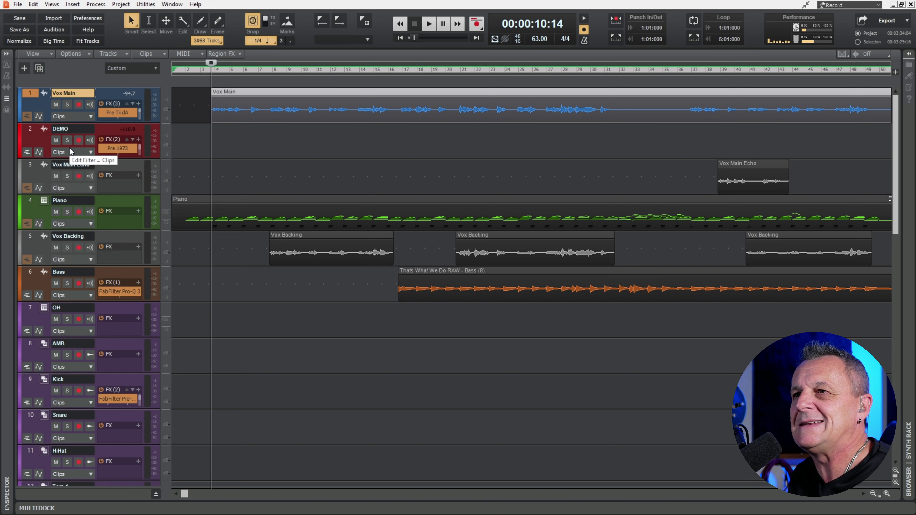
# Make Vox Main taller and expand the DEMO, Vox Main Echo and Piano tracks in turn
pyautogui.click(32, 94)
pyautogui.click(32, 95)
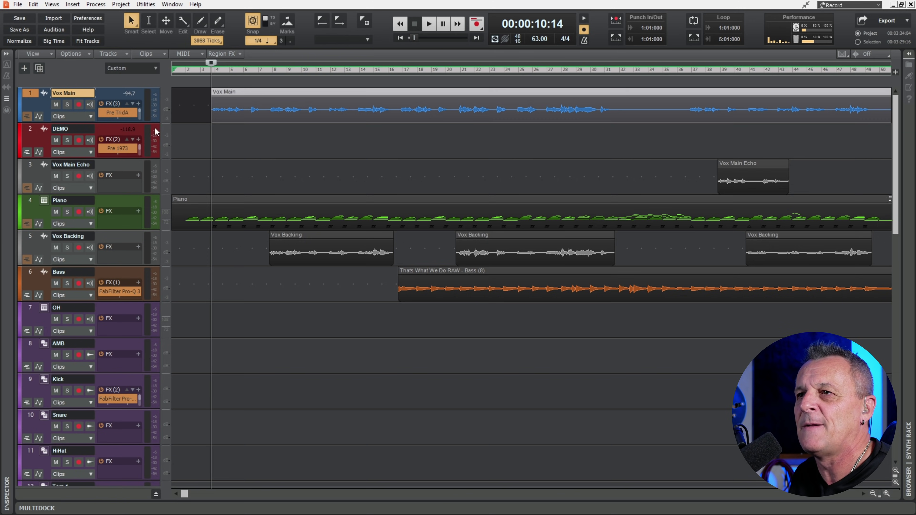
pyautogui.moveTo(90, 121); pyautogui.dragTo(90, 226)
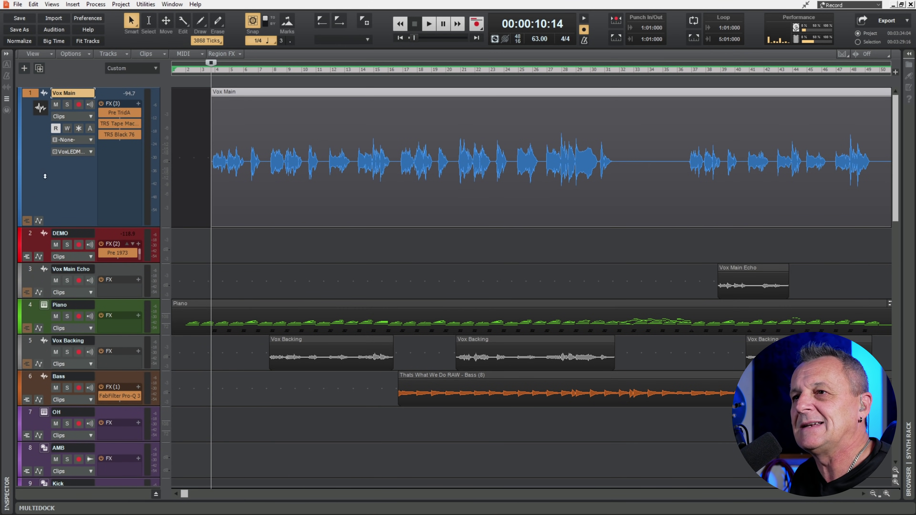
pyautogui.click(29, 232)
pyautogui.click(32, 270)
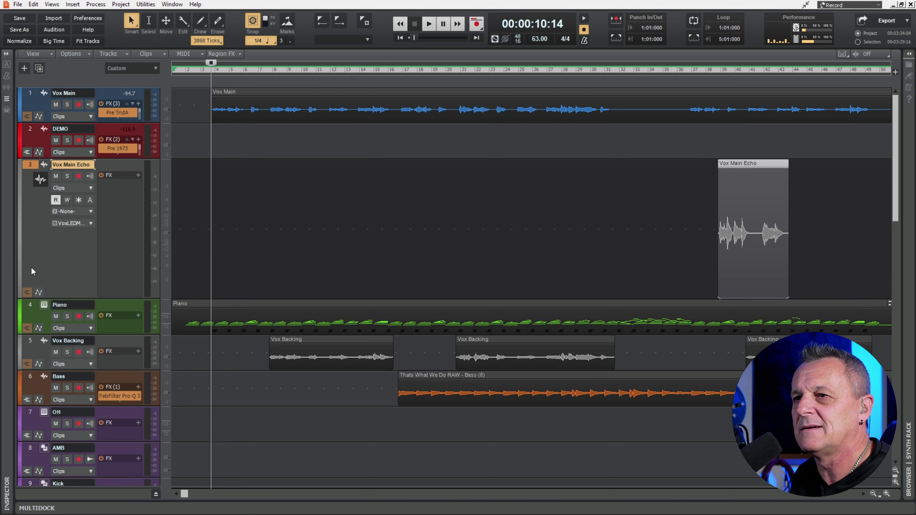
pyautogui.click(29, 303)
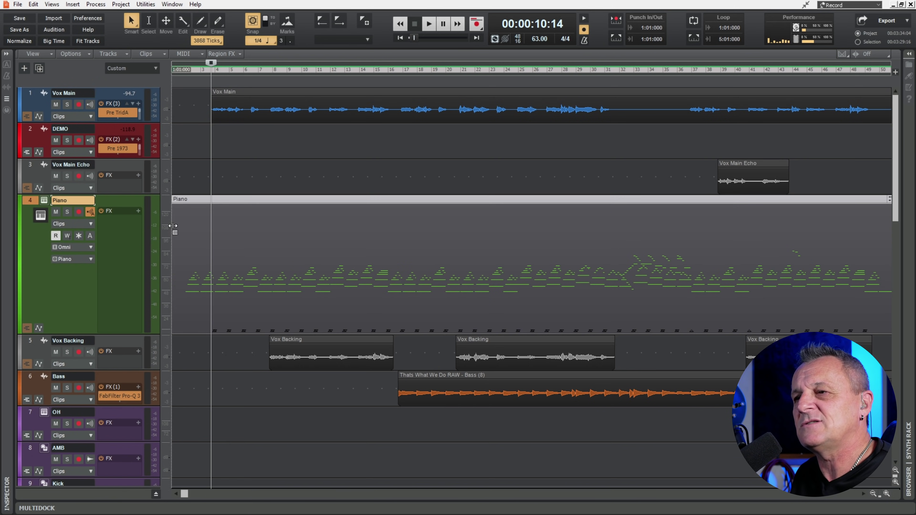
pyautogui.click(30, 165)
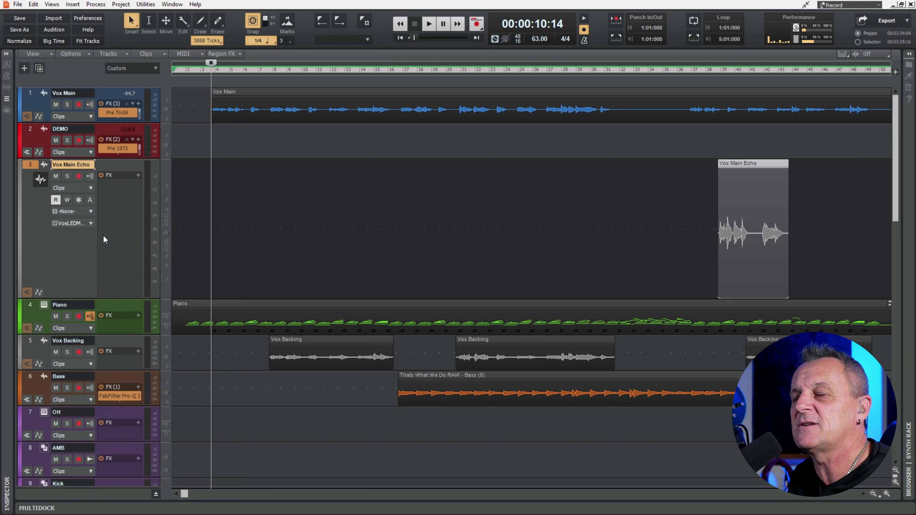
# Minimize the other tracks' height, then expand Piano, Vox Backing and finally Bass
pyautogui.moveTo(121, 335); pyautogui.dragTo(120, 263)
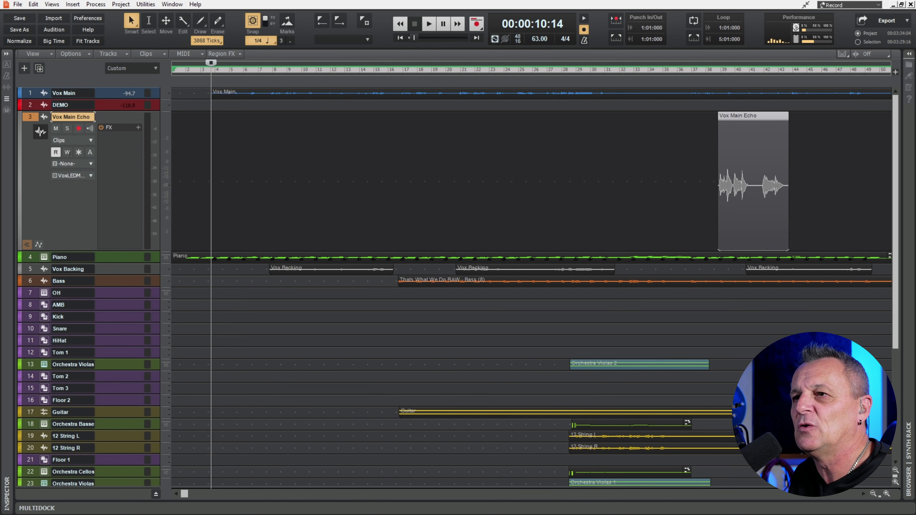
pyautogui.click(118, 258)
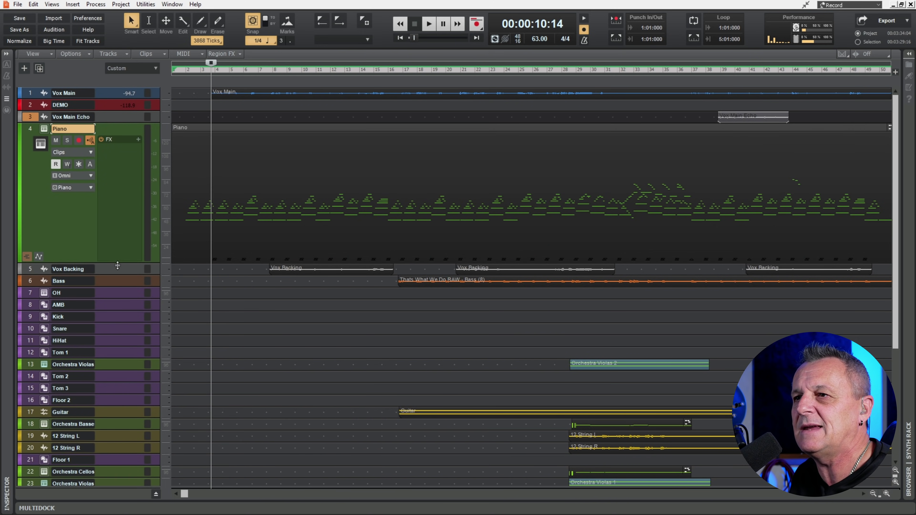
pyautogui.click(117, 267)
pyautogui.click(117, 279)
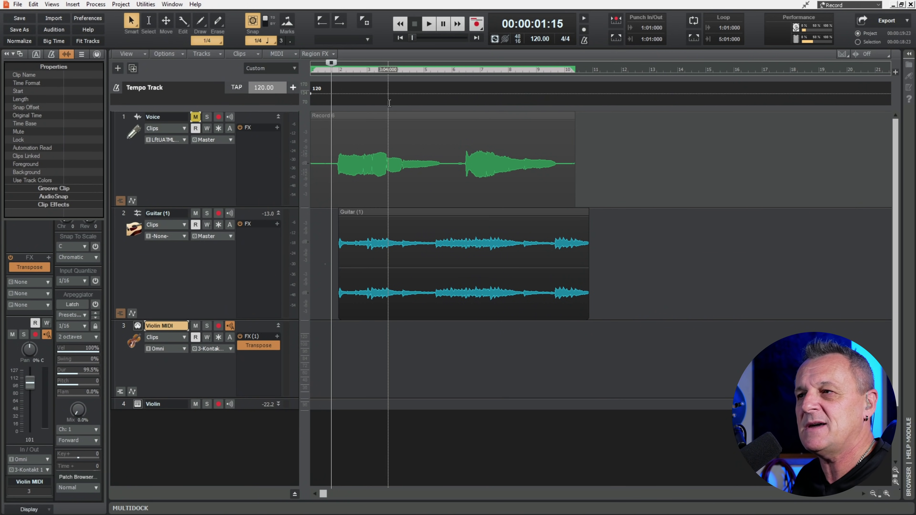
# Play the project, unmute the Voice track, and replay to hear voice with guitar
pyautogui.press('space')
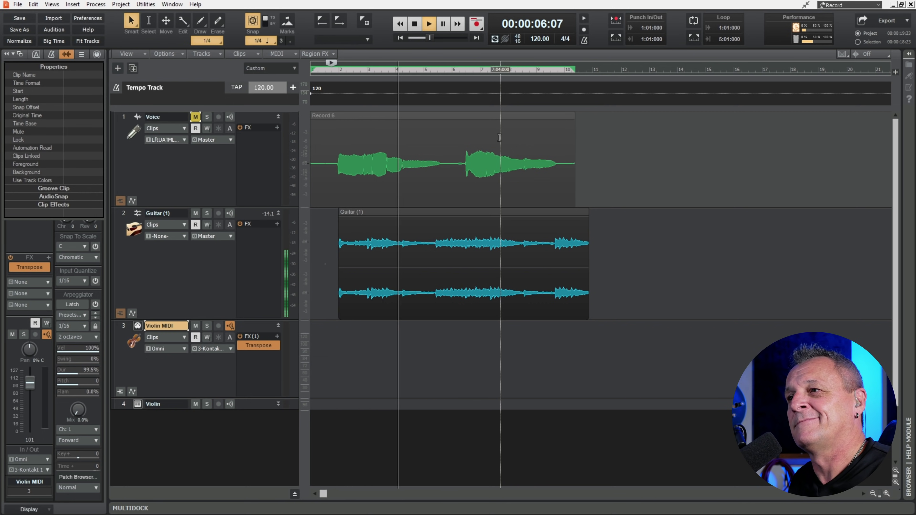
pyautogui.press('space')
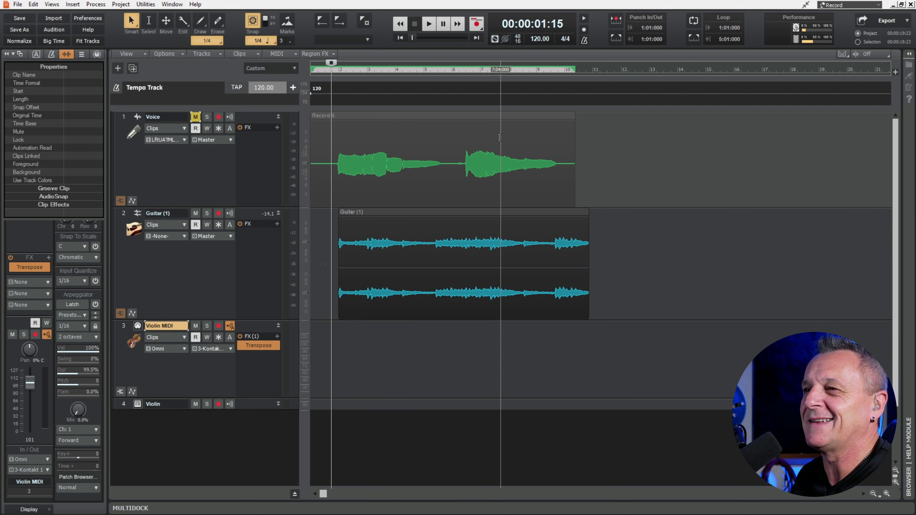
pyautogui.click(195, 117)
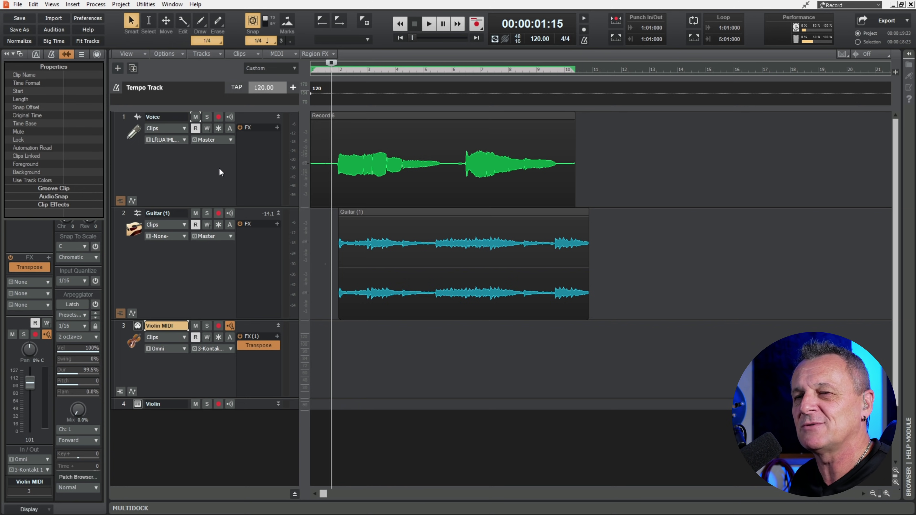
pyautogui.press('space')
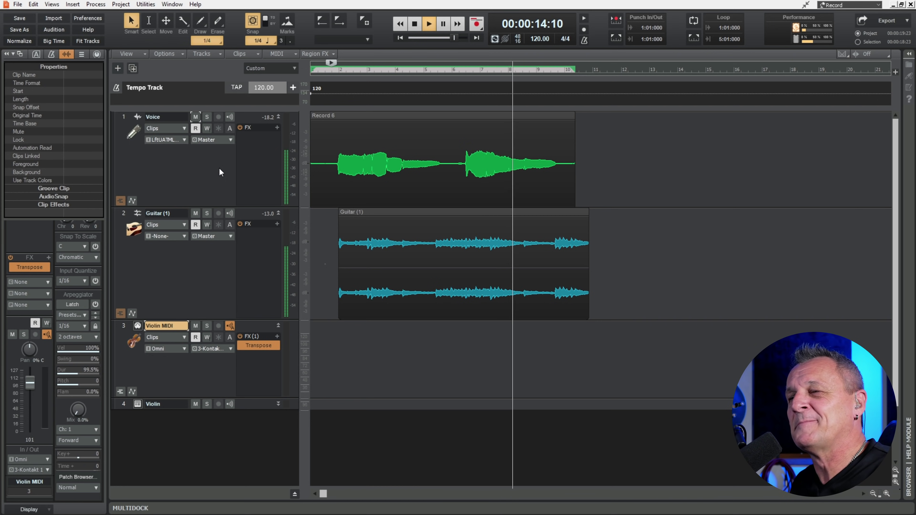
pyautogui.press('space')
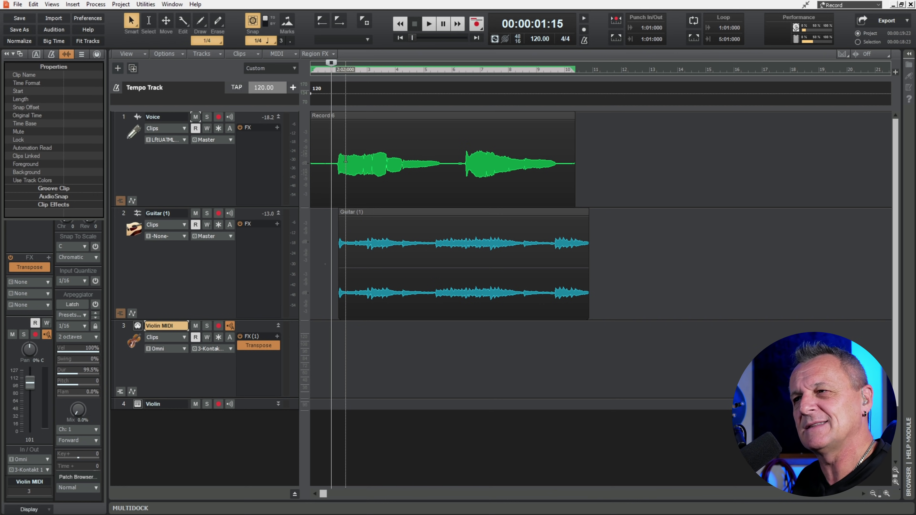
# Play back briefly again, then select the Record 6 clip on the Voice track
pyautogui.press('space')
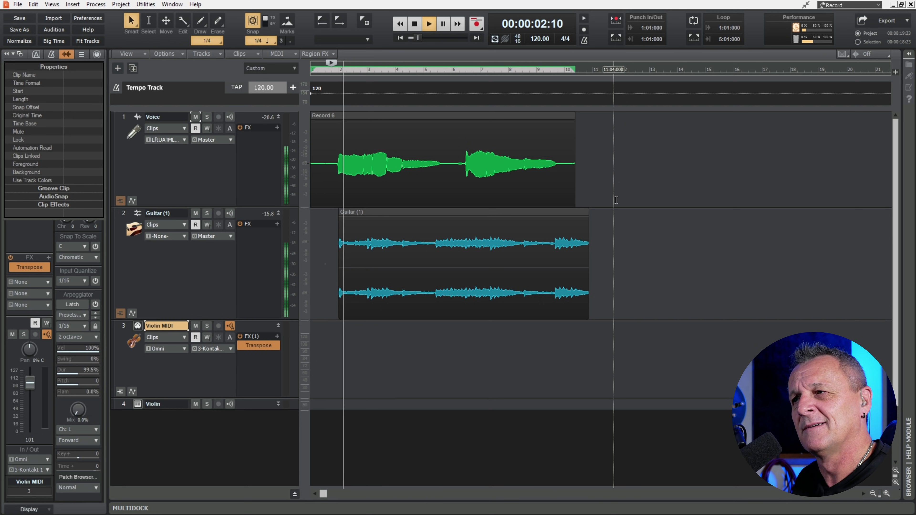
pyautogui.press('space')
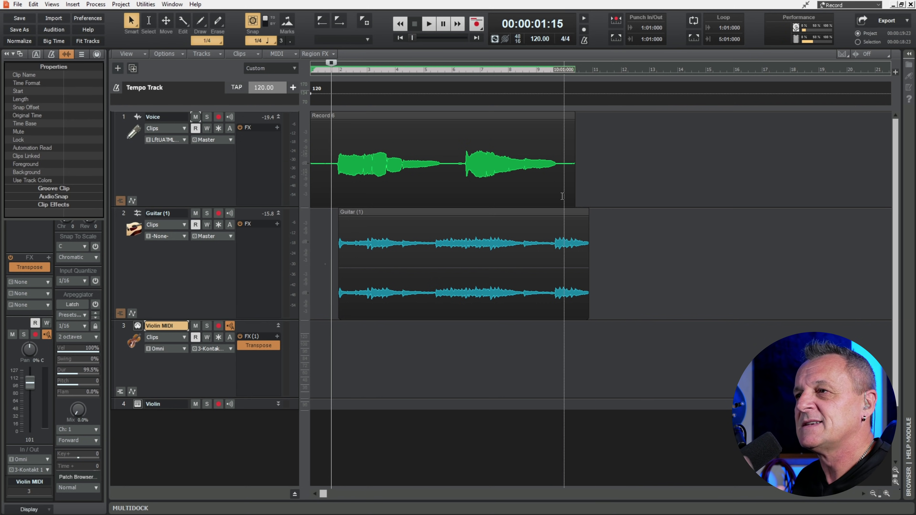
pyautogui.click(358, 115)
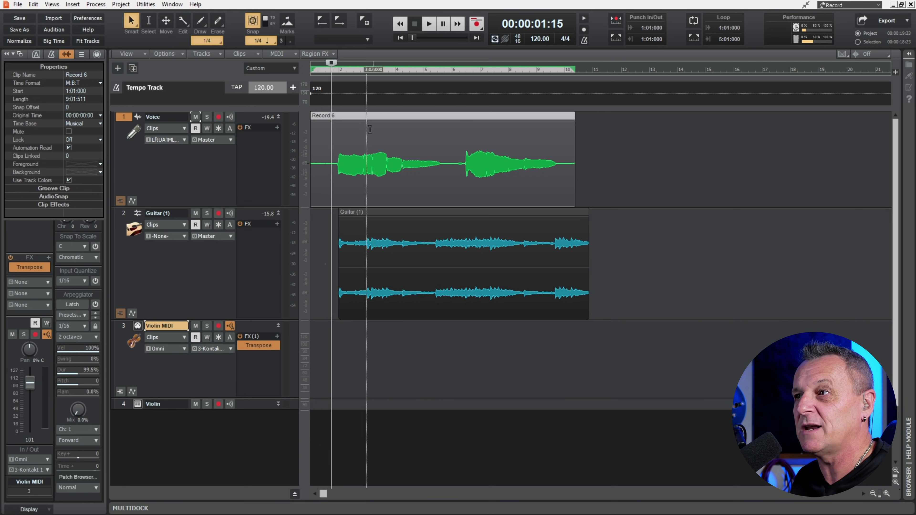
# Drag the Record 6 clip onto Violin MIDI and convert it using the Melodic algorithm
pyautogui.moveTo(370, 116); pyautogui.dragTo(361, 356)
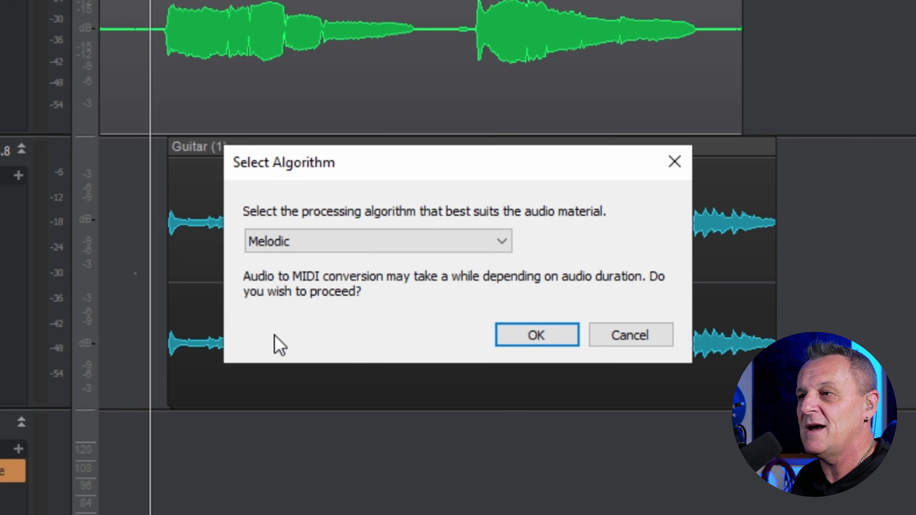
pyautogui.click(298, 236)
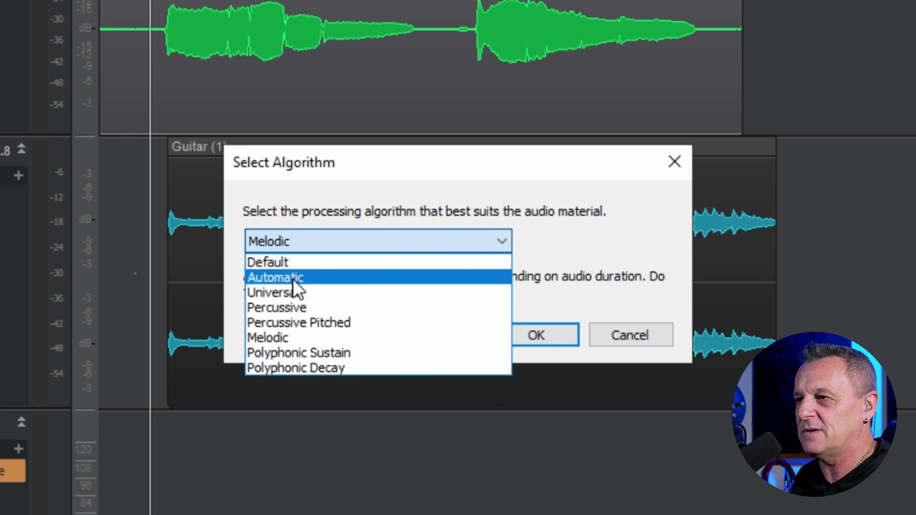
pyautogui.click(288, 339)
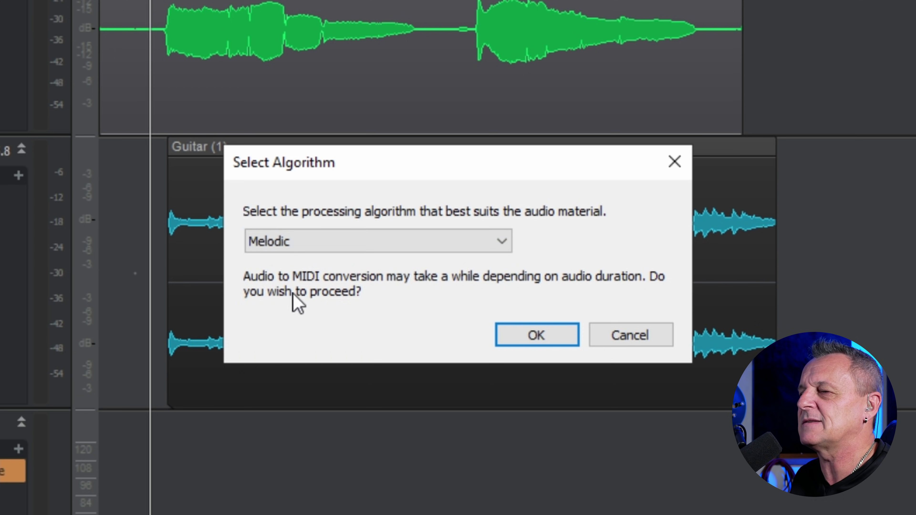
pyautogui.click(544, 340)
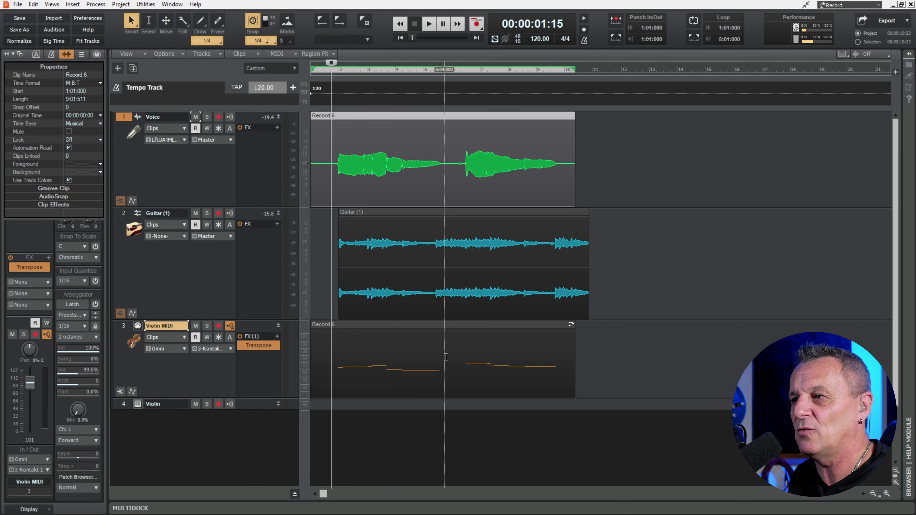
# Mute the Voice track and play the guitar together with the converted violin MIDI part
pyautogui.click(195, 118)
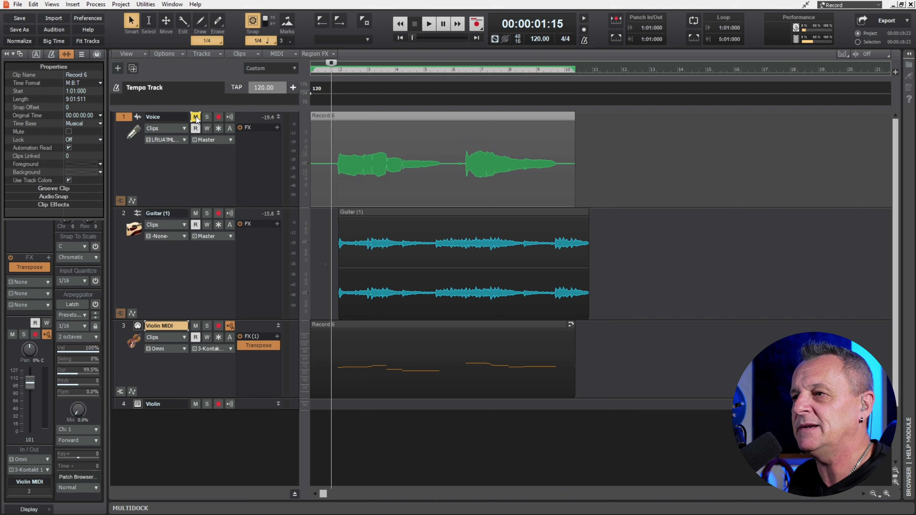
pyautogui.press('space')
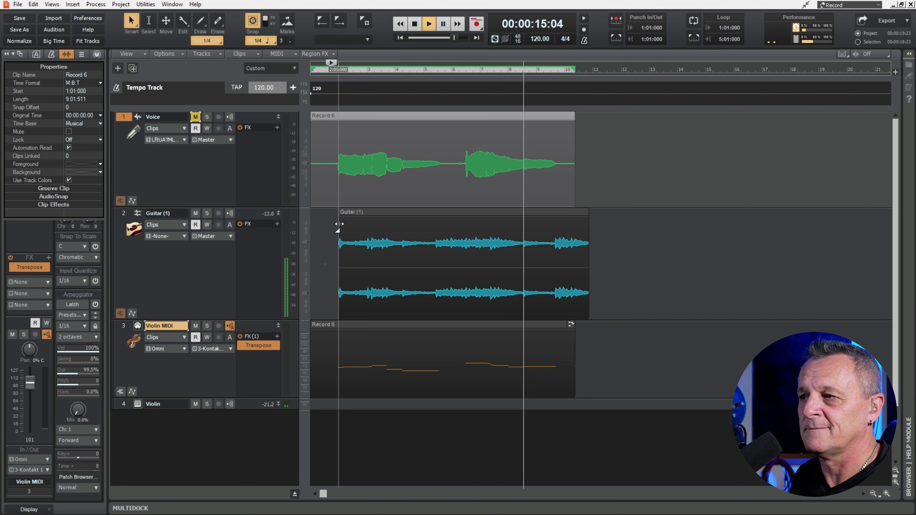
pyautogui.press('space')
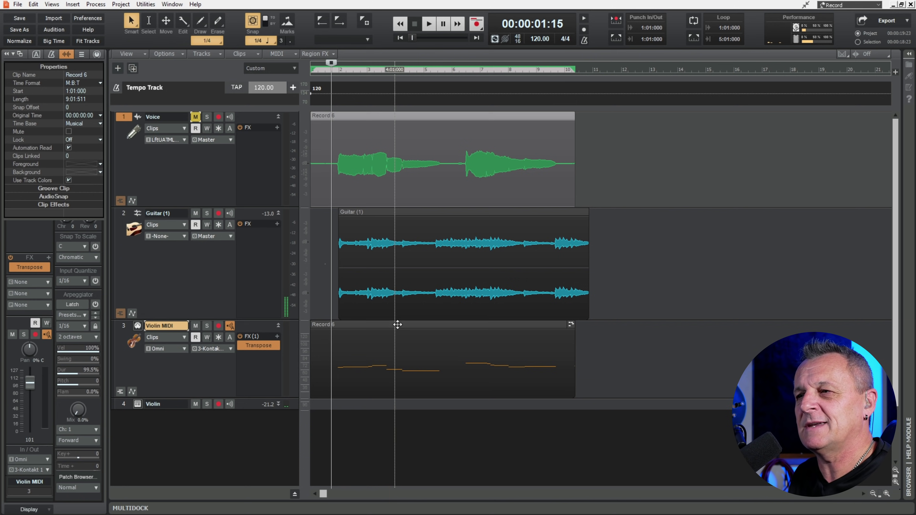
# Open the Violin MIDI clip in the Piano Roll and raise one note's velocity to 119
pyautogui.doubleClick(397, 325)
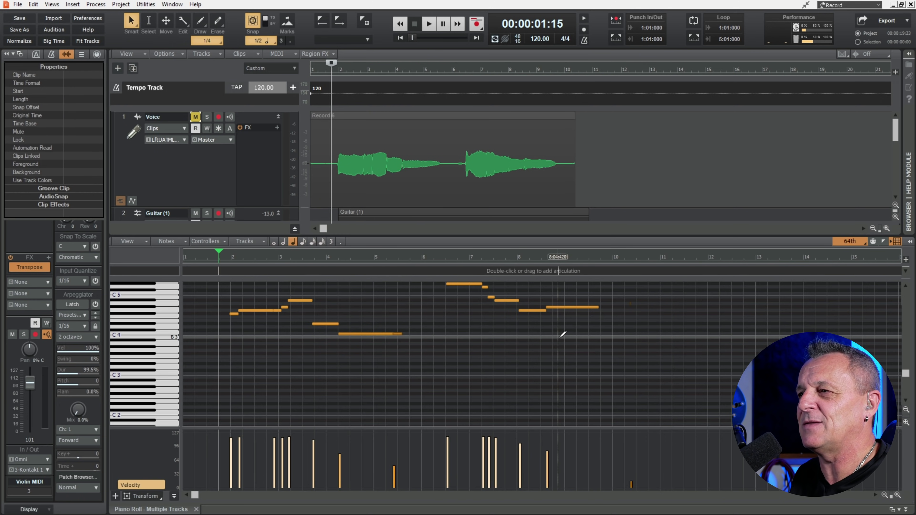
pyautogui.scroll(2, 522, 353)
pyautogui.scroll(-1, 537, 377)
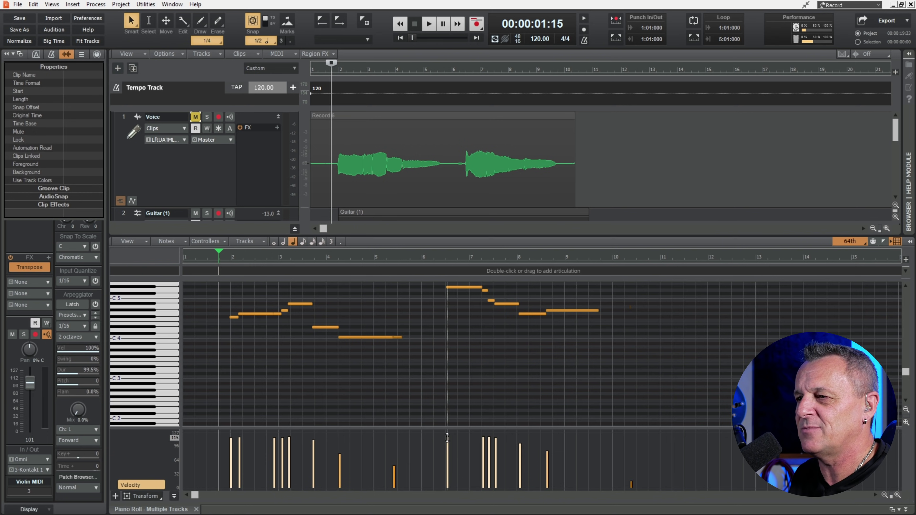
pyautogui.moveTo(447, 437); pyautogui.dragTo(448, 432)
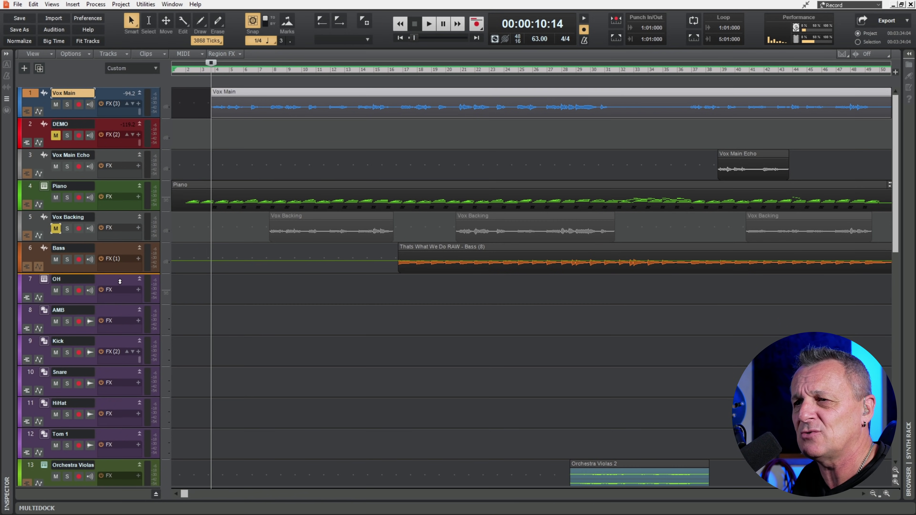
# Drag the Vox Main Echo track below Bass so it becomes track 6
pyautogui.moveTo(120, 281); pyautogui.dragTo(122, 286)
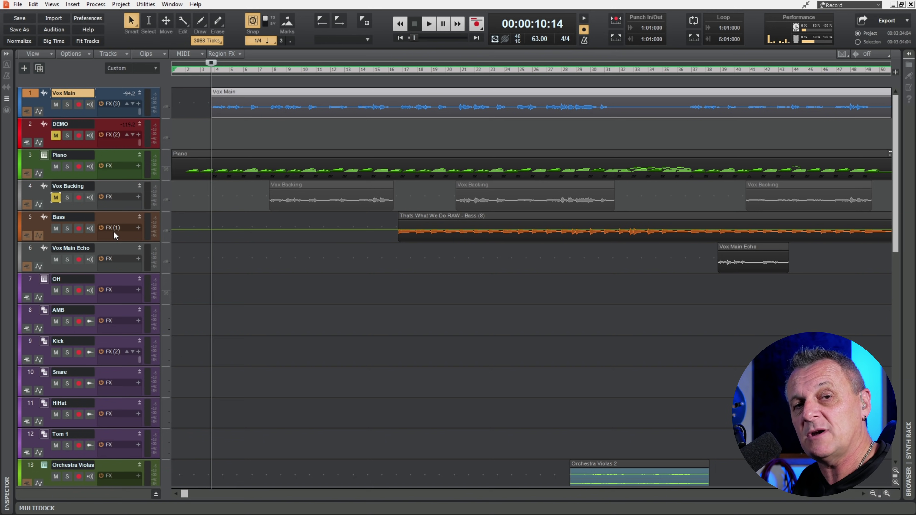
# Sort the tracks by Name, ascending, so 12 String L, 12 String R and AMB come first
pyautogui.click(125, 55)
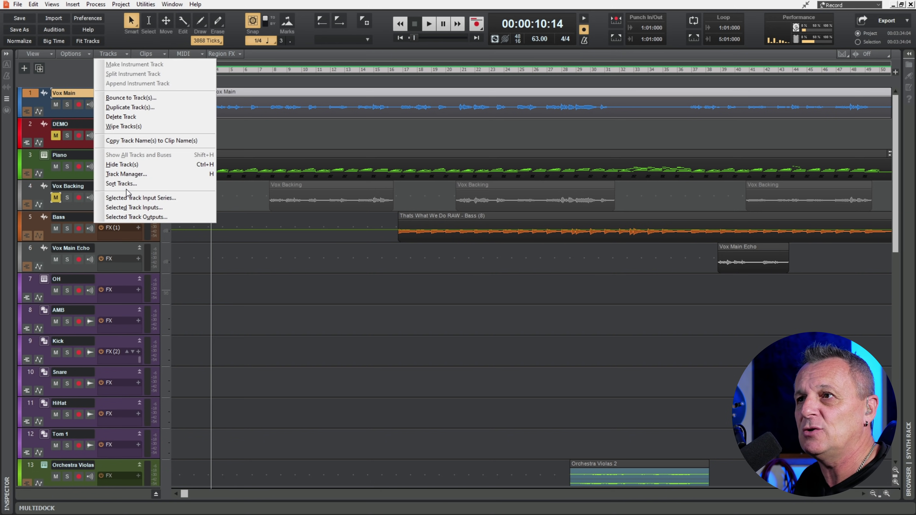
pyautogui.click(121, 184)
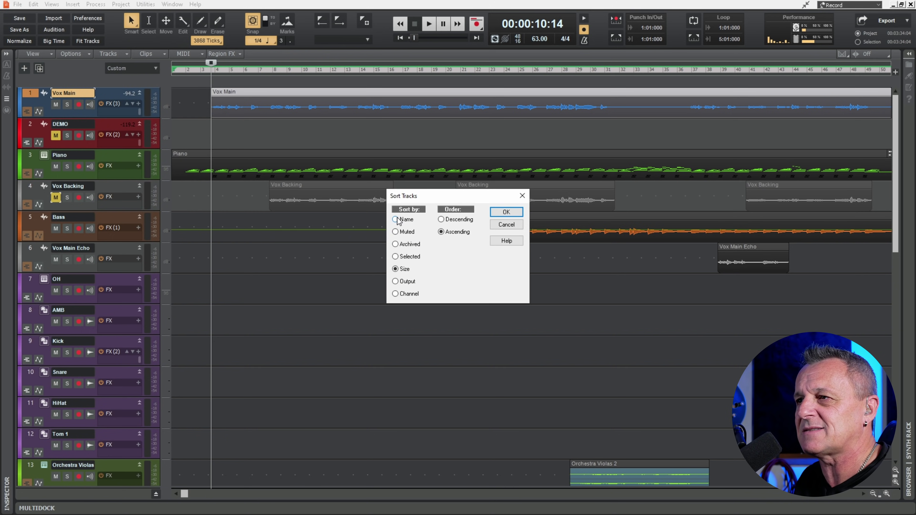
pyautogui.moveTo(433, 196); pyautogui.dragTo(348, 186)
pyautogui.click(422, 202)
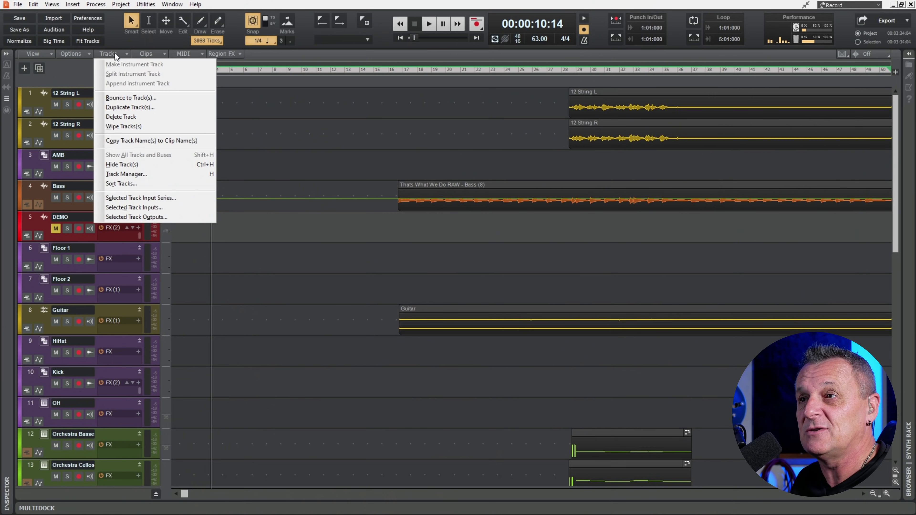
# Re-sort the tracks by Muted state, ascending, and scroll down to check the bottom tracks
pyautogui.click(133, 183)
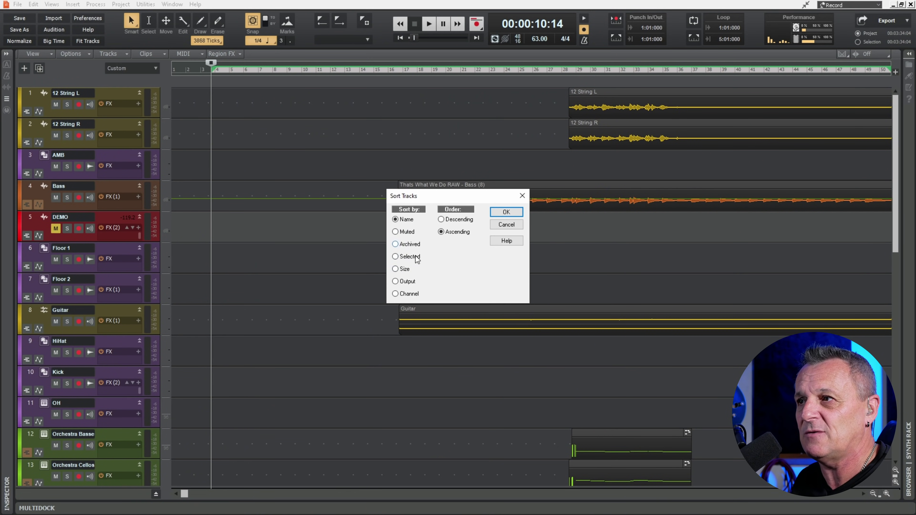
pyautogui.click(506, 213)
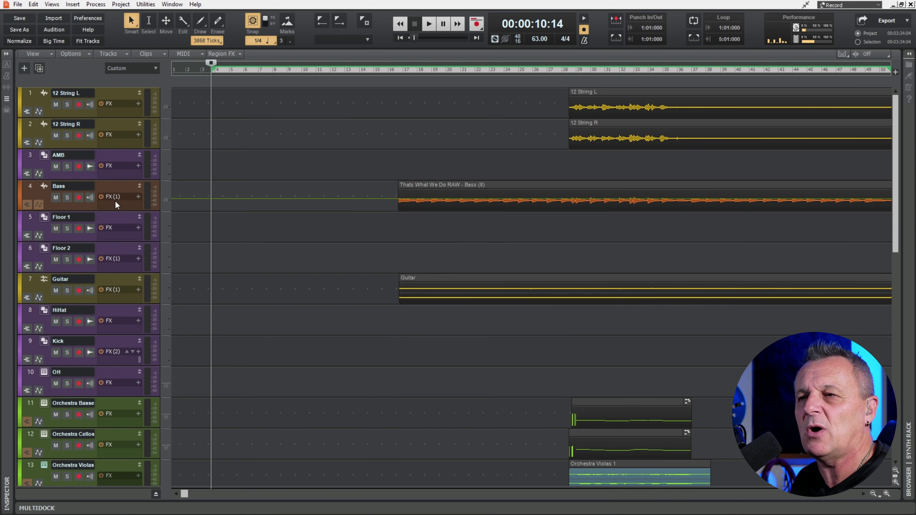
pyautogui.scroll(-10, 110, 183)
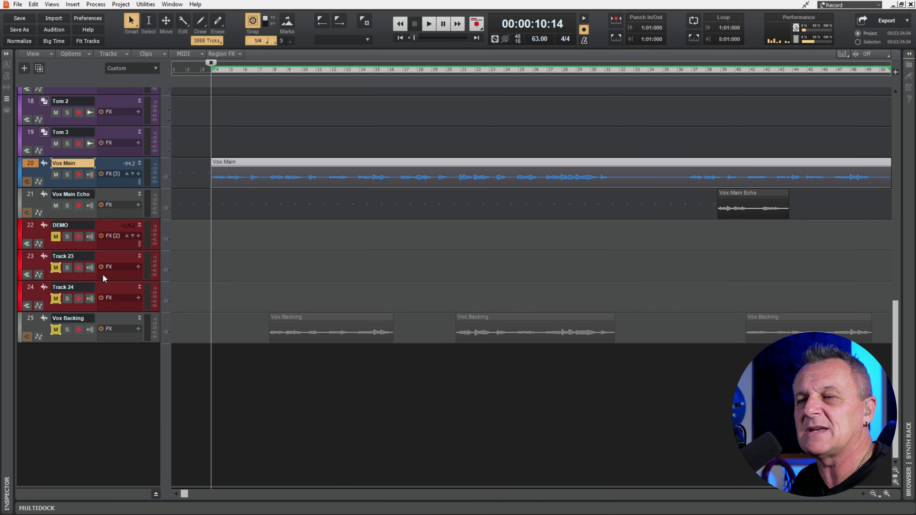
pyautogui.scroll(10, 116, 242)
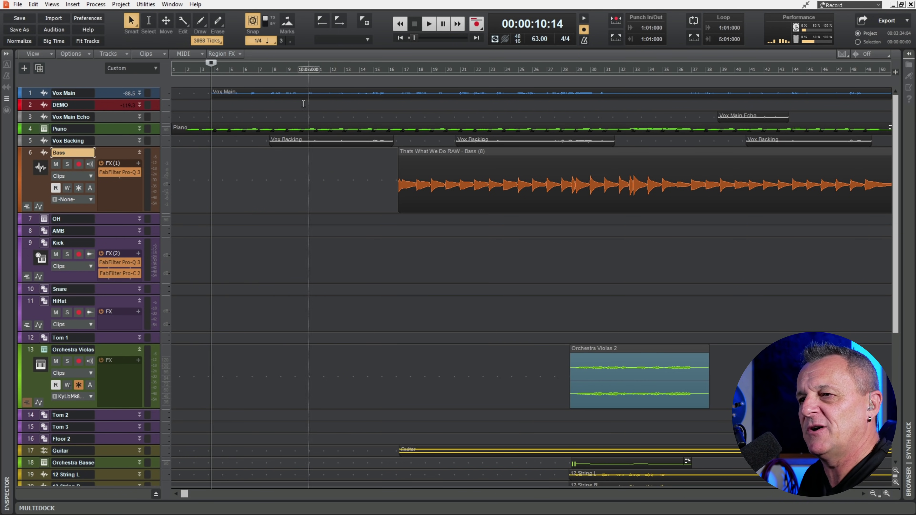
# Scroll the Track view to later bars, then bring up the Views menu
pyautogui.moveTo(184, 494); pyautogui.dragTo(330, 489)
pyautogui.moveTo(893, 297)
pyautogui.mouseDown()
pyautogui.moveTo(892, 364)
pyautogui.moveTo(900, 270)
pyautogui.moveTo(894, 306)
pyautogui.mouseUp()
pyautogui.scroll(-5, 456, 283)
pyautogui.scroll(5, 455, 285)
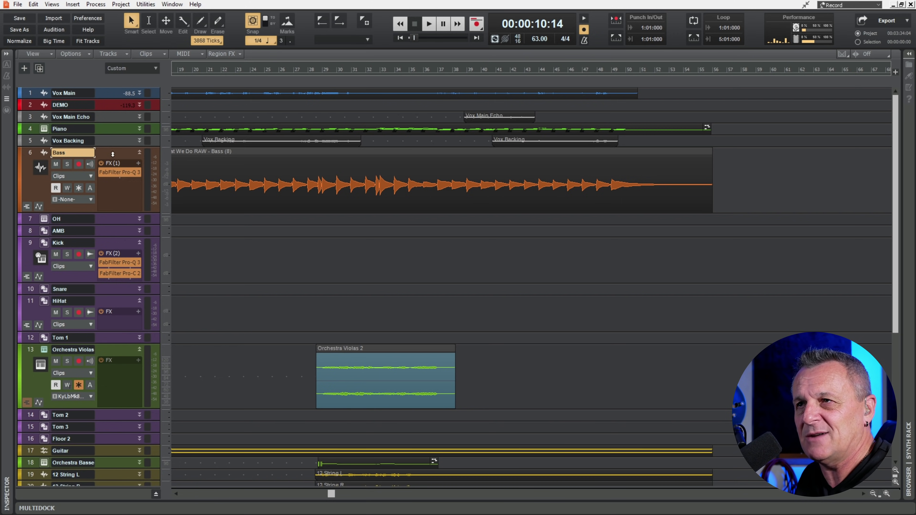
pyautogui.click(51, 5)
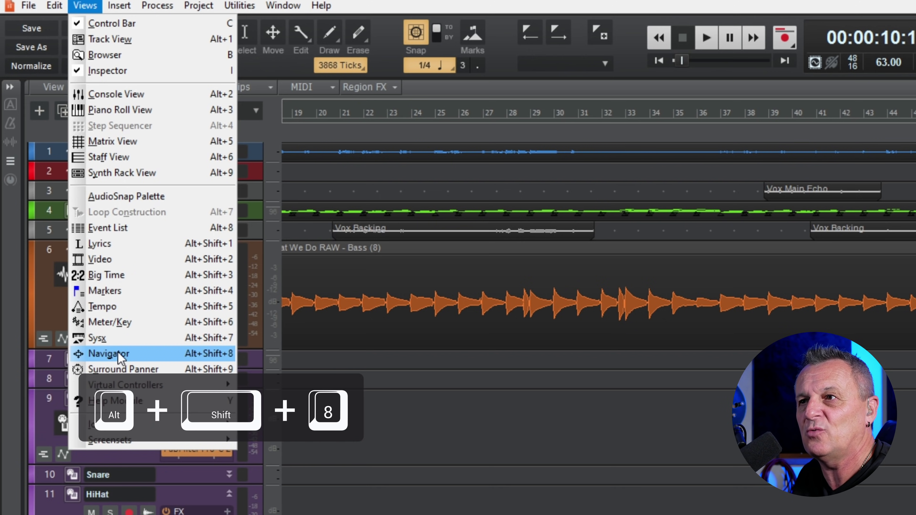
# Show the Navigator pane, make it shorter, and drag its view rectangle down to tracks 13–25
pyautogui.click(118, 354)
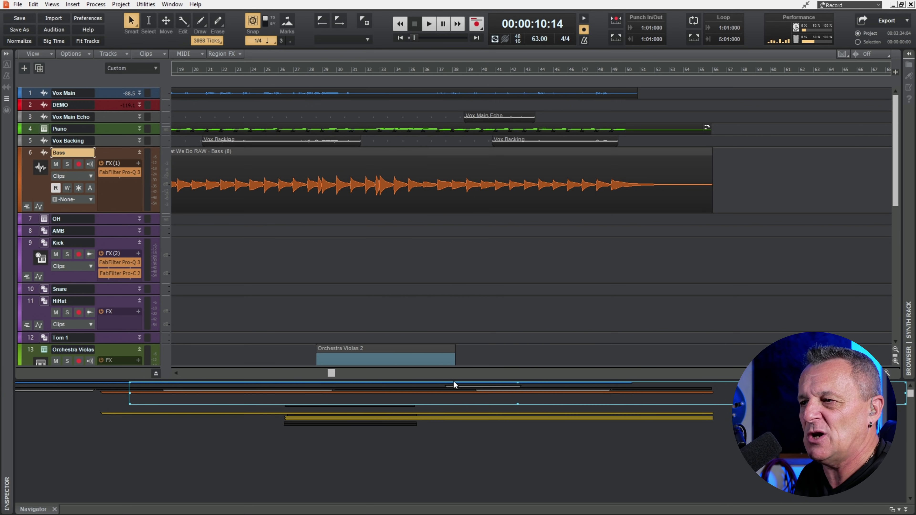
pyautogui.moveTo(454, 383); pyautogui.dragTo(455, 431)
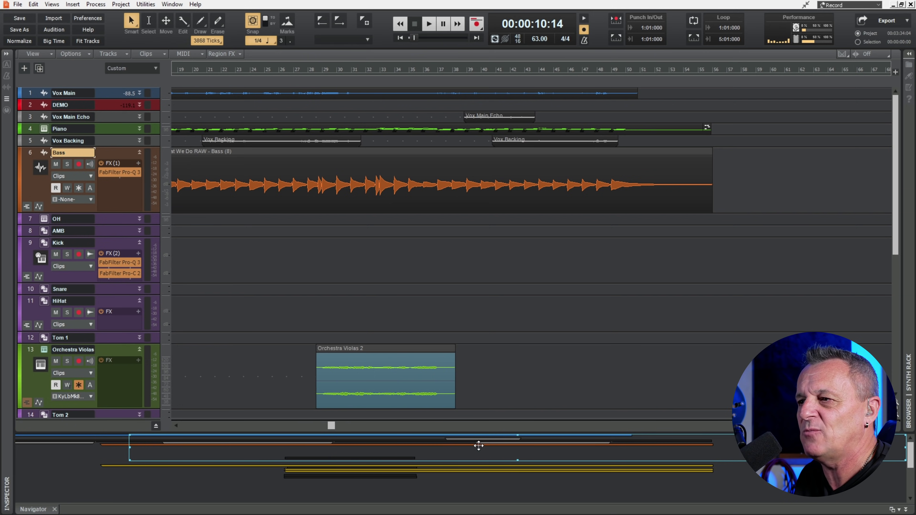
pyautogui.moveTo(478, 446); pyautogui.dragTo(418, 446)
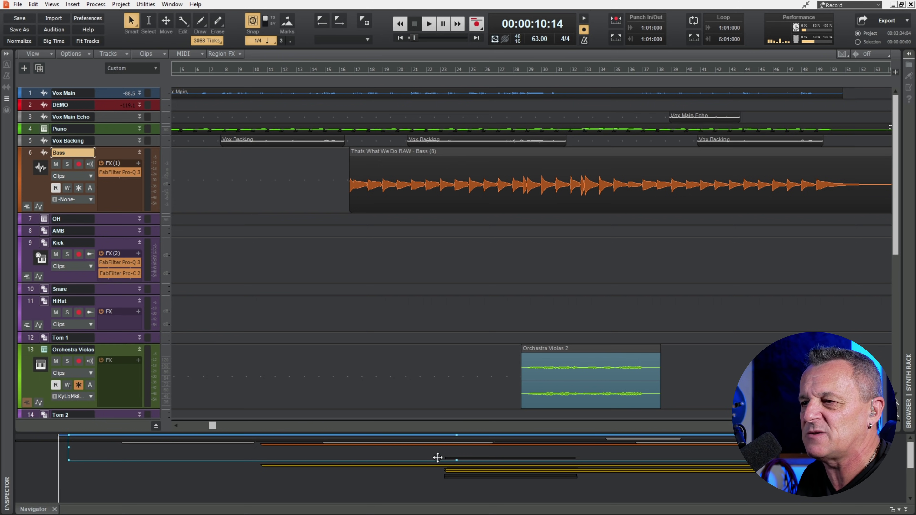
pyautogui.moveTo(458, 451); pyautogui.dragTo(517, 474)
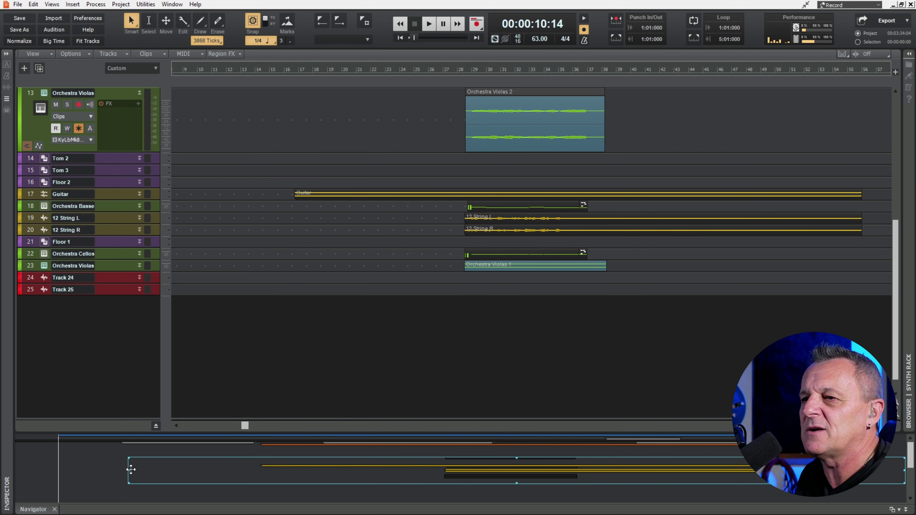
# Resize the Navigator rectangle to bars 24–42 with tall tracks, centred on Orchestra Basse and the 12 String tracks
pyautogui.moveTo(129, 469); pyautogui.dragTo(443, 443)
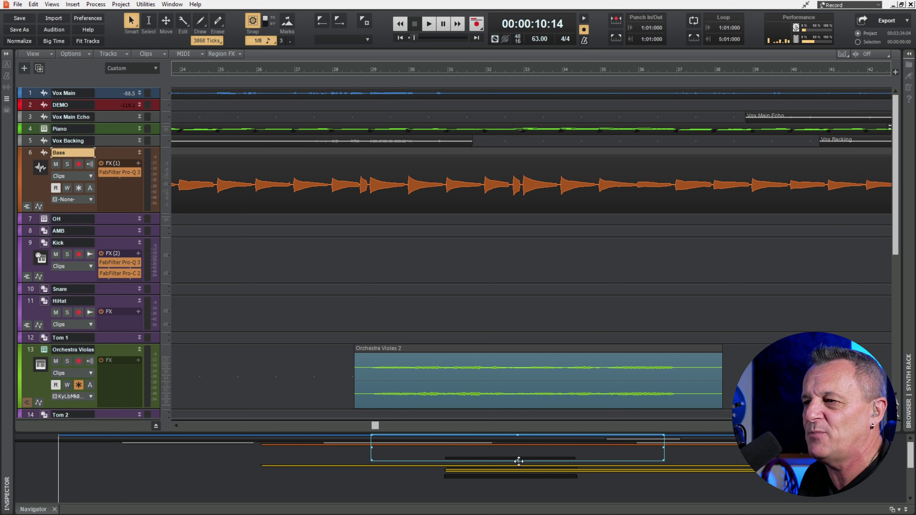
pyautogui.moveTo(516, 460); pyautogui.dragTo(521, 509)
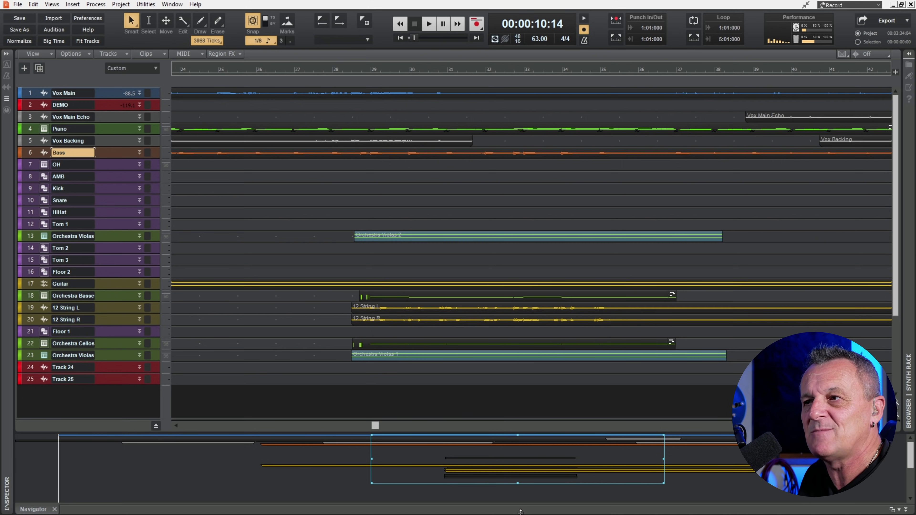
pyautogui.moveTo(517, 484); pyautogui.dragTo(518, 438)
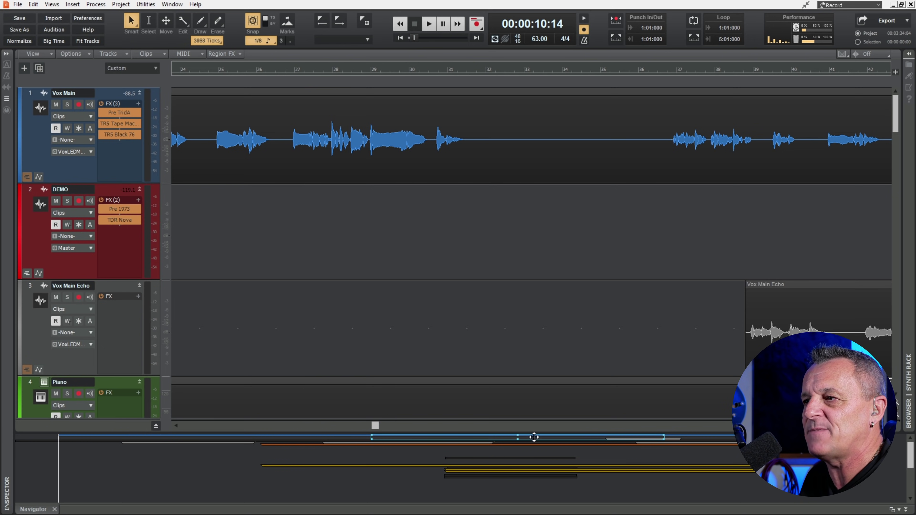
pyautogui.moveTo(533, 437); pyautogui.dragTo(528, 471)
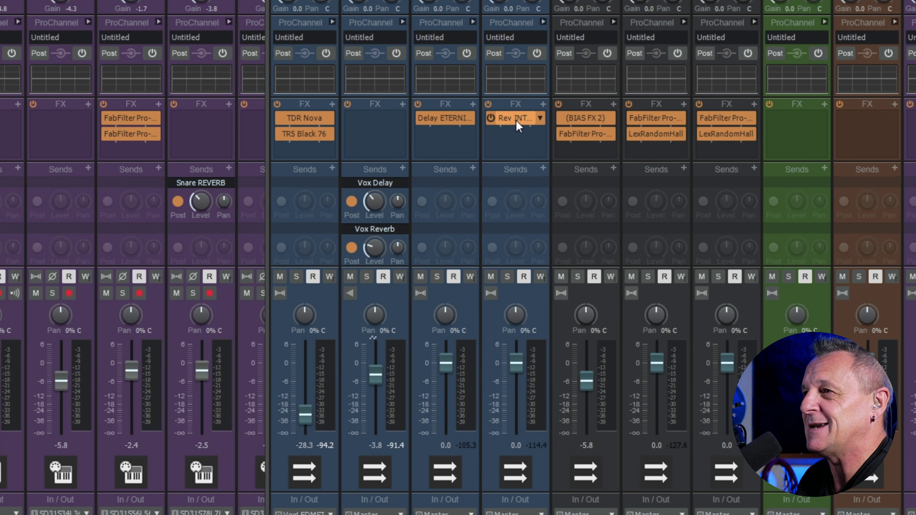
# In the Rev INTENSITY window, raise the reverb Size, then reset Size to its default
pyautogui.doubleClick(517, 117)
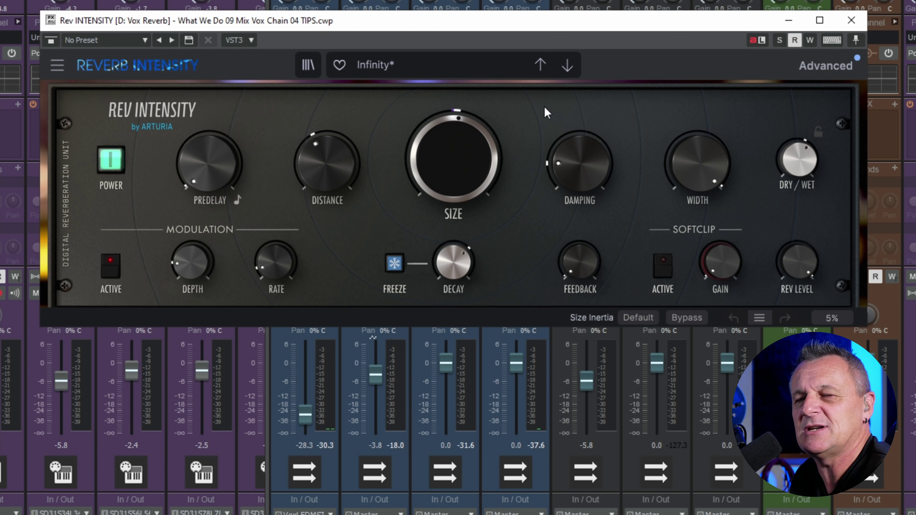
pyautogui.moveTo(454, 169)
pyautogui.mouseDown()
pyautogui.moveTo(454, 148)
pyautogui.moveTo(463, 172)
pyautogui.mouseUp()
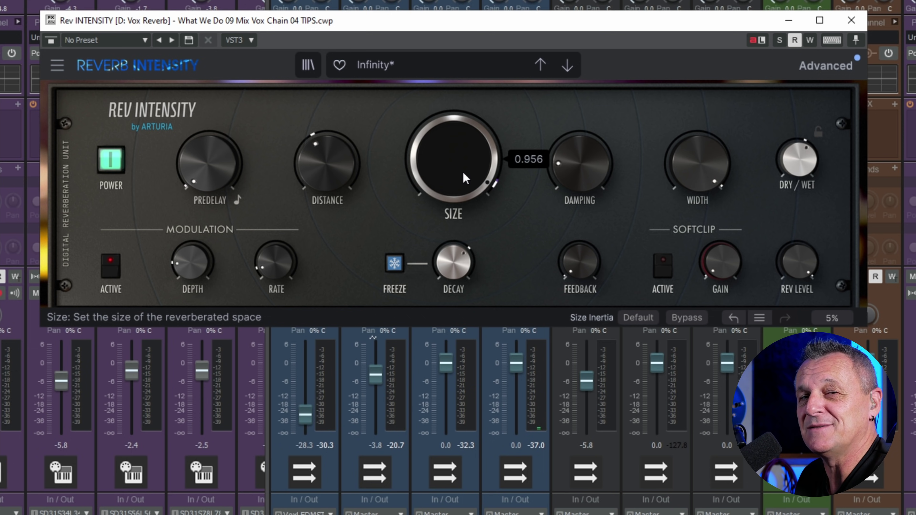
pyautogui.doubleClick(444, 146)
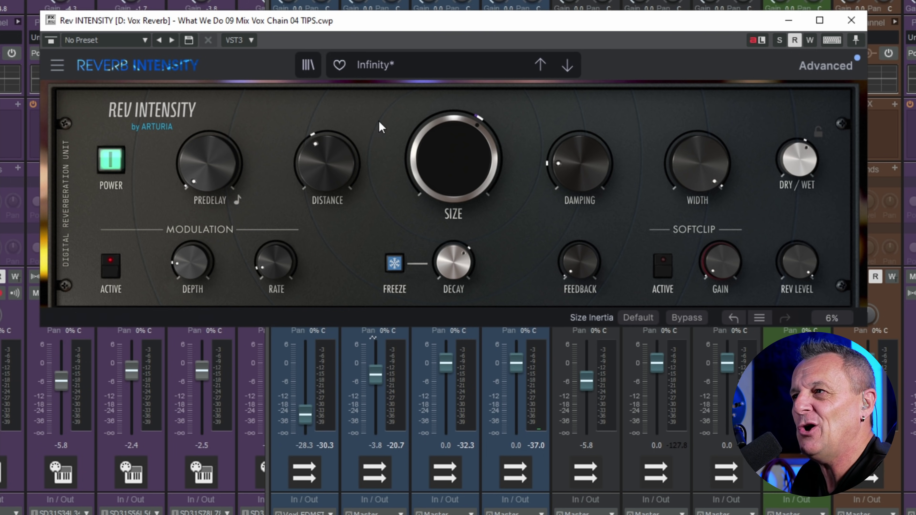
pyautogui.moveTo(456, 144)
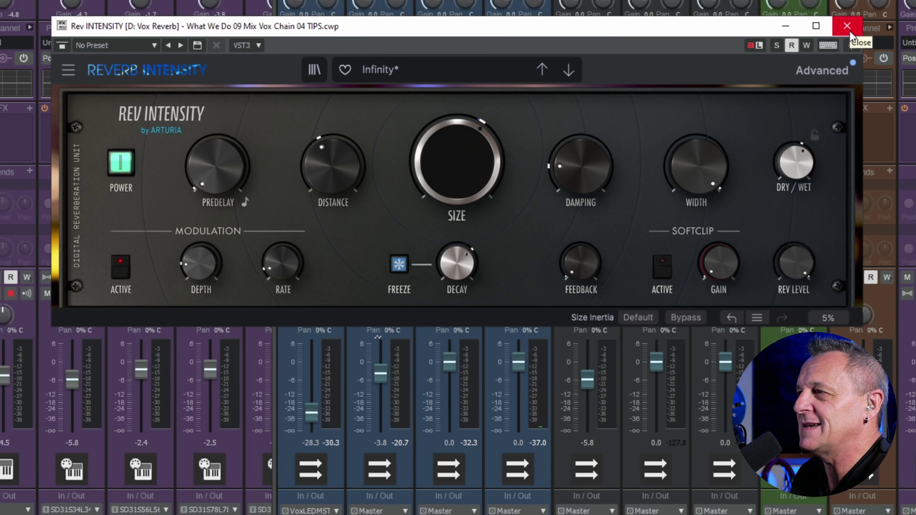
# Close the reverb window and enable Options > FX > Show Assignable Controls in the Console
pyautogui.click(852, 21)
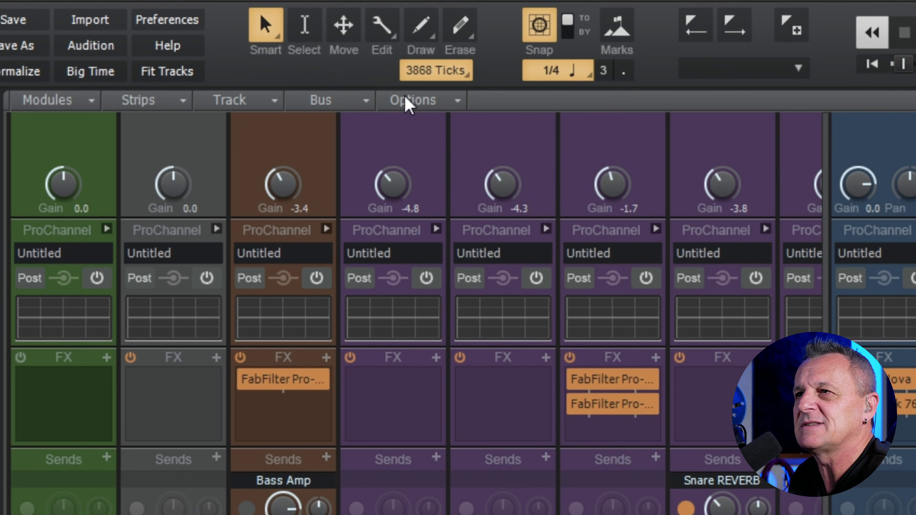
pyautogui.click(407, 103)
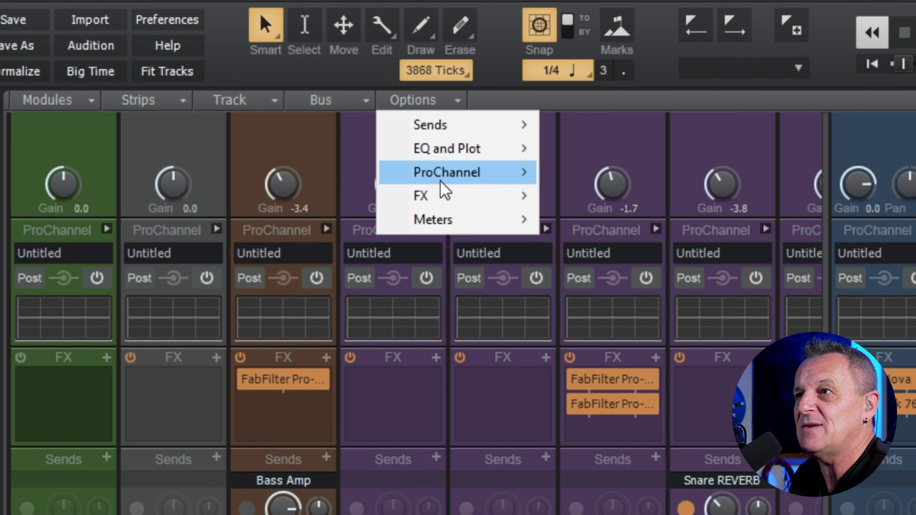
pyautogui.moveTo(438, 201)
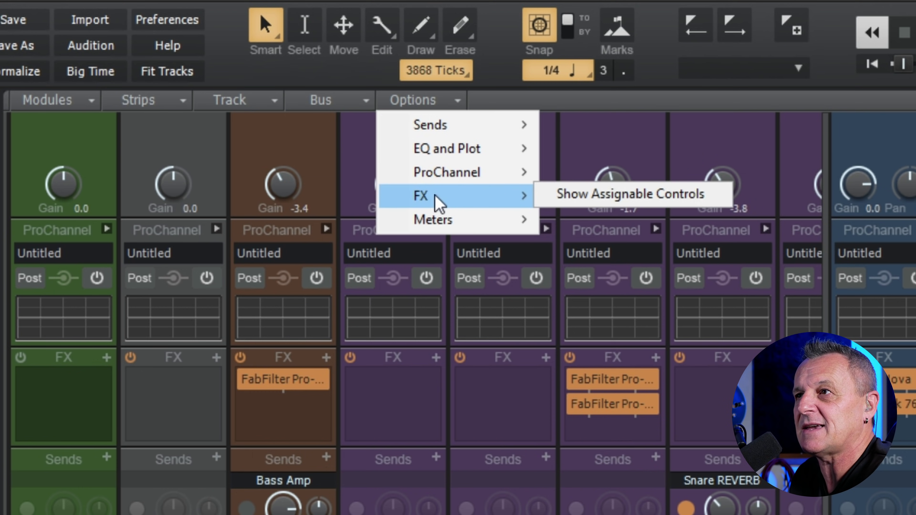
pyautogui.click(623, 198)
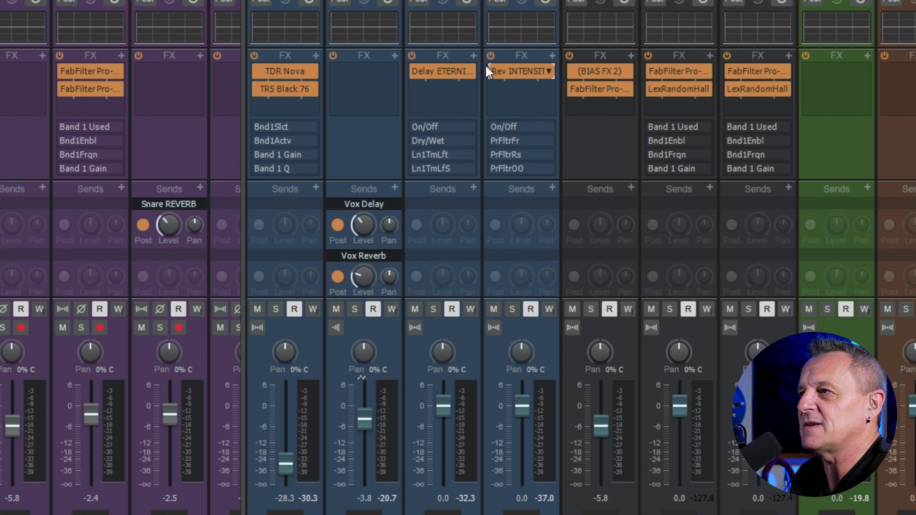
# Reassign Rev INTENSITY's On/Off strip control to Size and drag it to adjust the value
pyautogui.moveTo(516, 76)
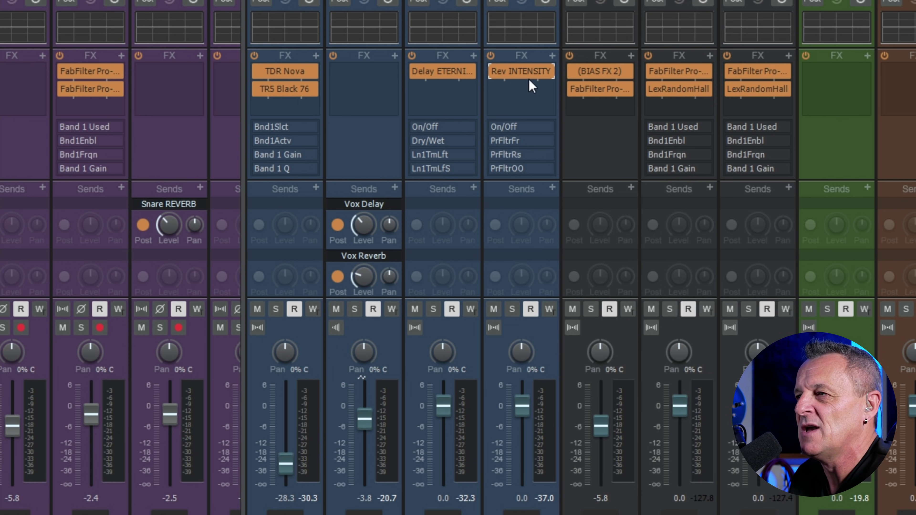
pyautogui.rightClick(522, 131)
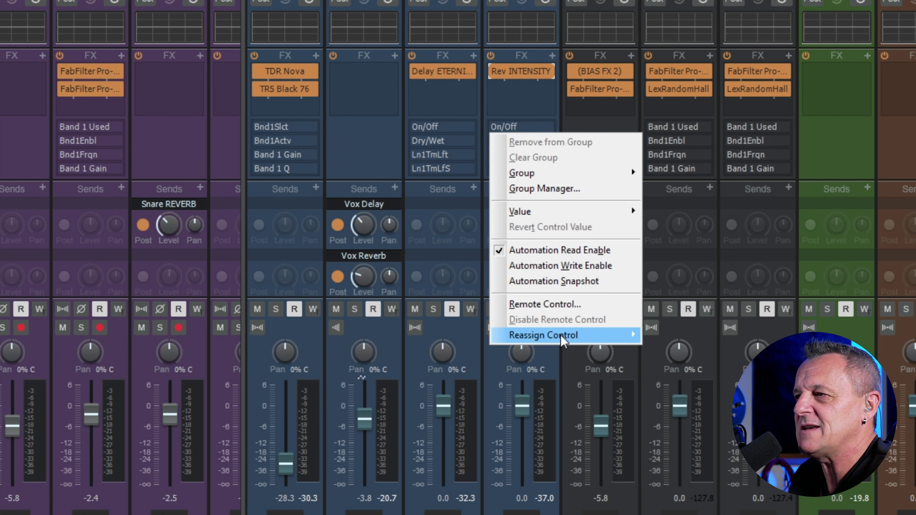
pyautogui.moveTo(563, 339)
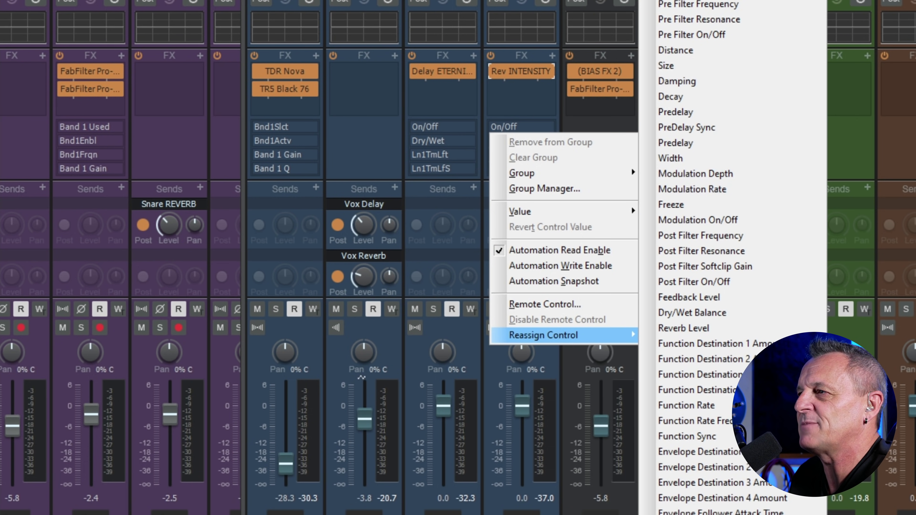
pyautogui.click(667, 67)
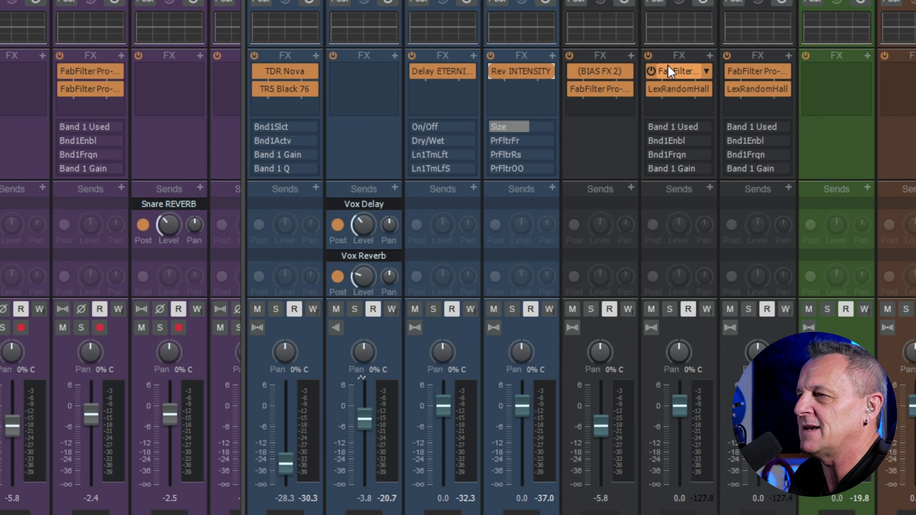
pyautogui.click(529, 127)
pyautogui.moveTo(523, 126)
pyautogui.mouseDown()
pyautogui.moveTo(510, 126)
pyautogui.moveTo(538, 127)
pyautogui.moveTo(506, 127)
pyautogui.moveTo(542, 127)
pyautogui.moveTo(511, 127)
pyautogui.moveTo(533, 127)
pyautogui.moveTo(520, 126)
pyautogui.mouseUp()
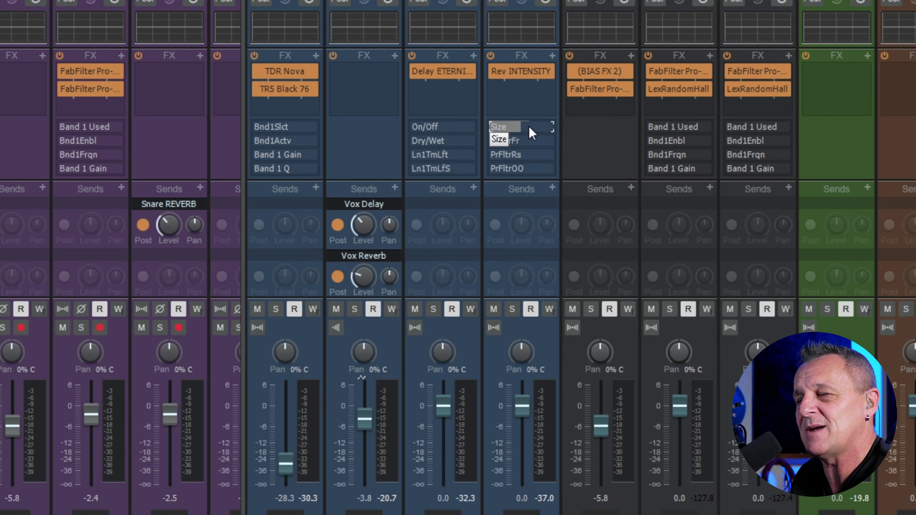
# Check and close the Rev INTENSITY window, then nudge the strip's Size control up slightly
pyautogui.doubleClick(523, 72)
pyautogui.click(897, 22)
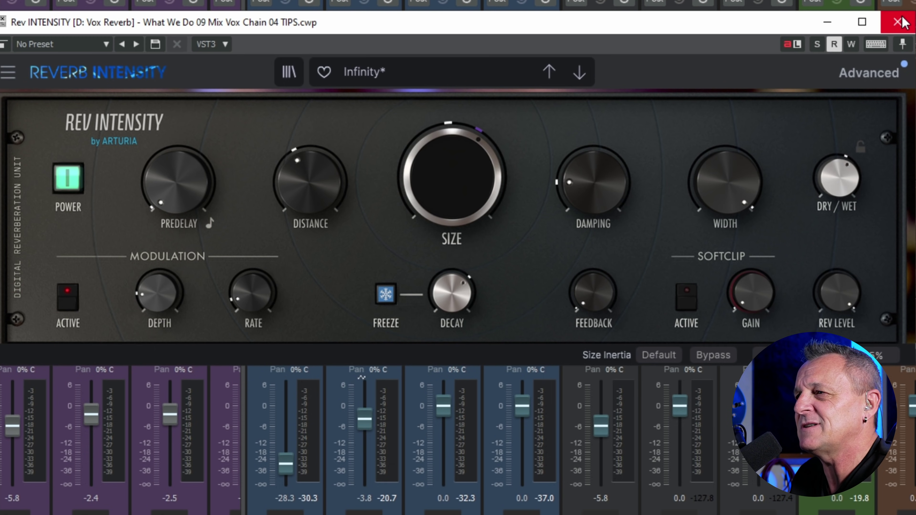
pyautogui.click(898, 22)
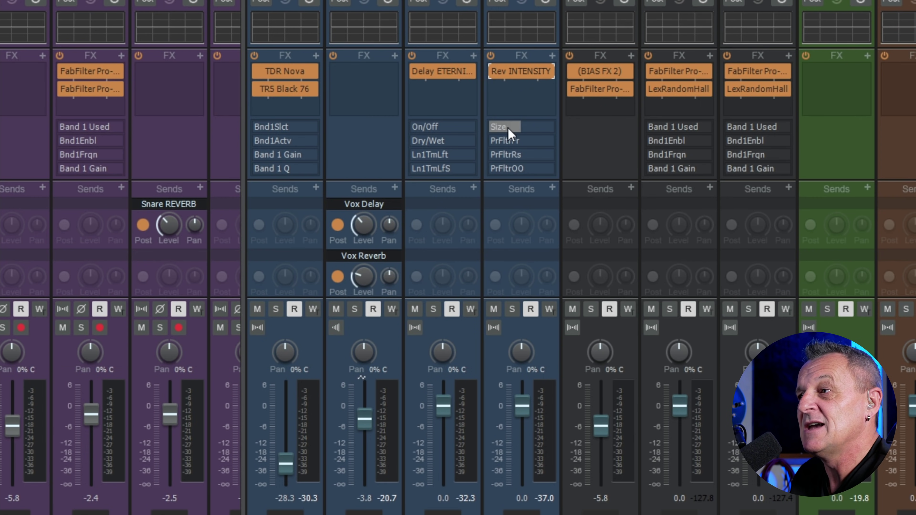
pyautogui.moveTo(516, 127)
pyautogui.mouseDown()
pyautogui.moveTo(534, 126)
pyautogui.moveTo(509, 127)
pyautogui.mouseUp()
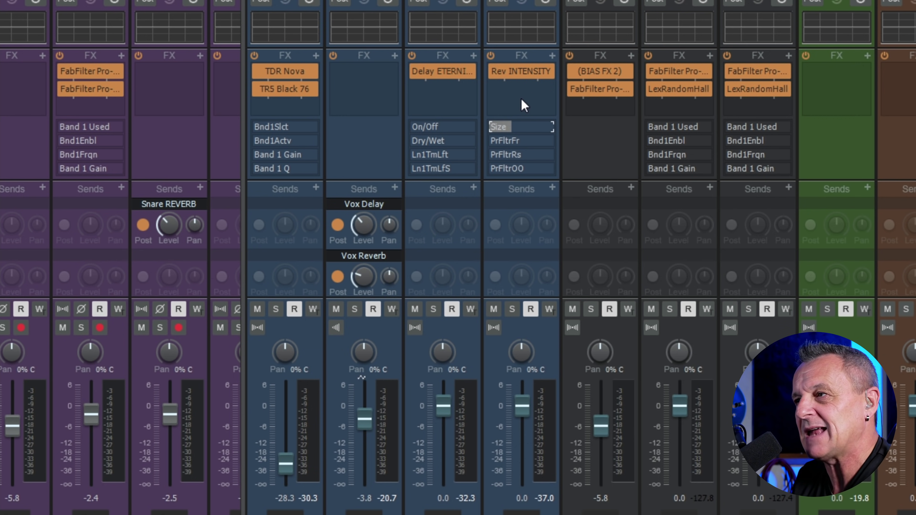
# MIDI-learn the strip's reverb Size control to keyboard controller 73 via Remote Control
pyautogui.rightClick(522, 131)
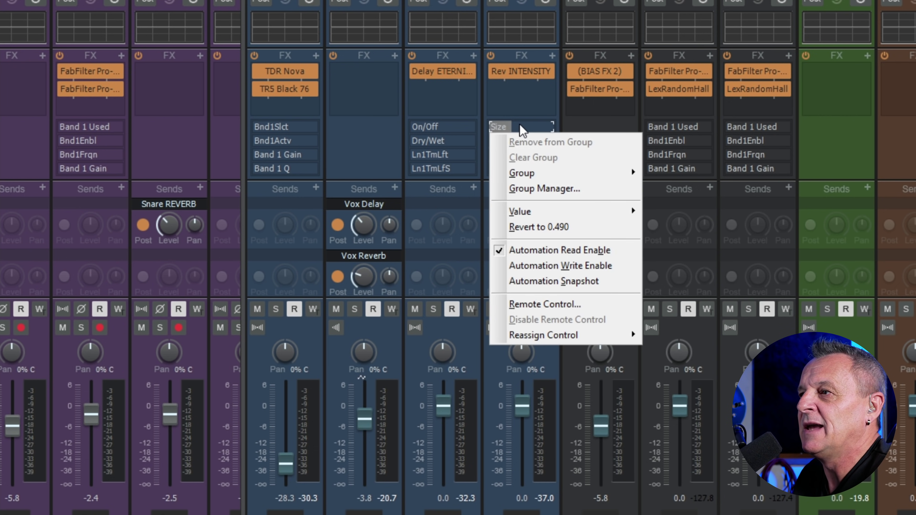
pyautogui.click(547, 304)
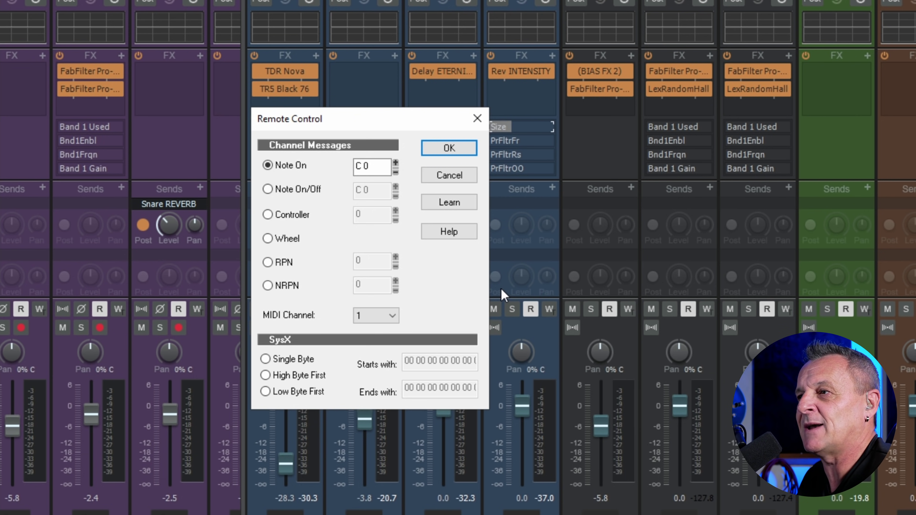
pyautogui.click(446, 204)
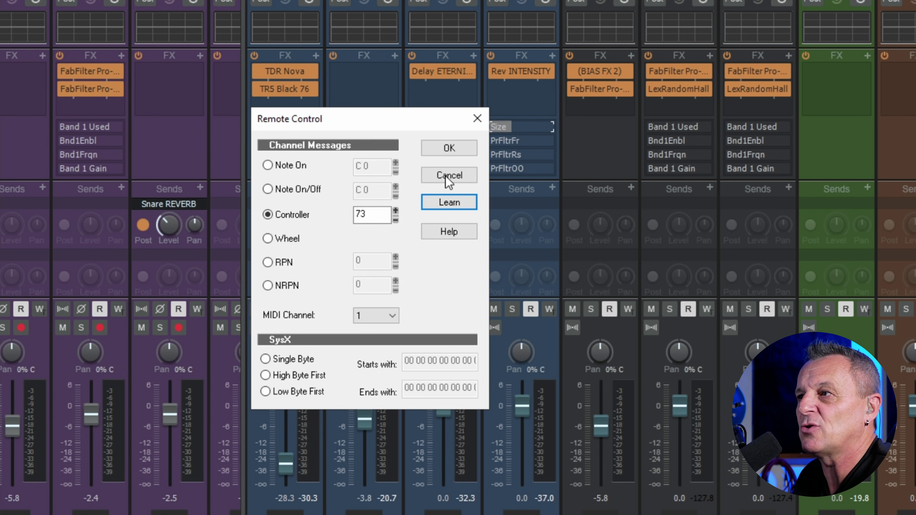
pyautogui.click(446, 148)
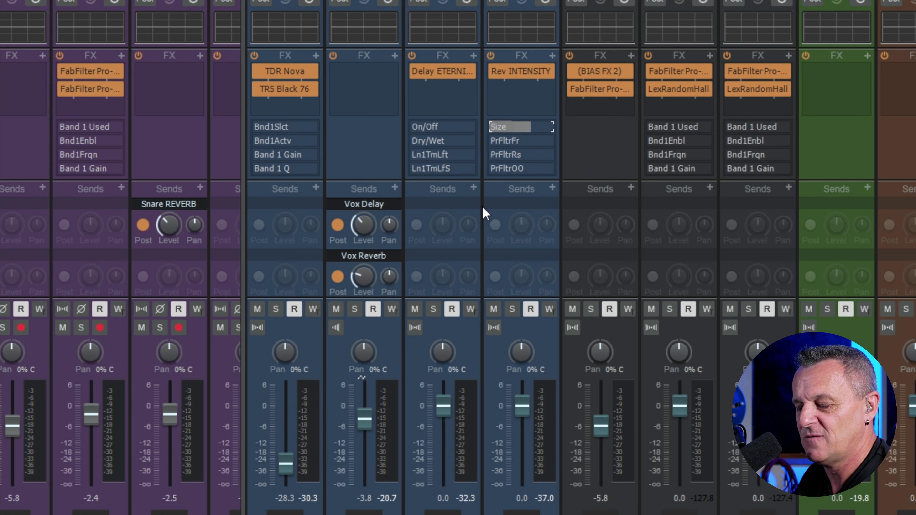
# Play the project to hear the Vox Reverb strip's Rev INTENSITY Size lowered near minimum, then stop
pyautogui.press('space')
pyautogui.press('space')
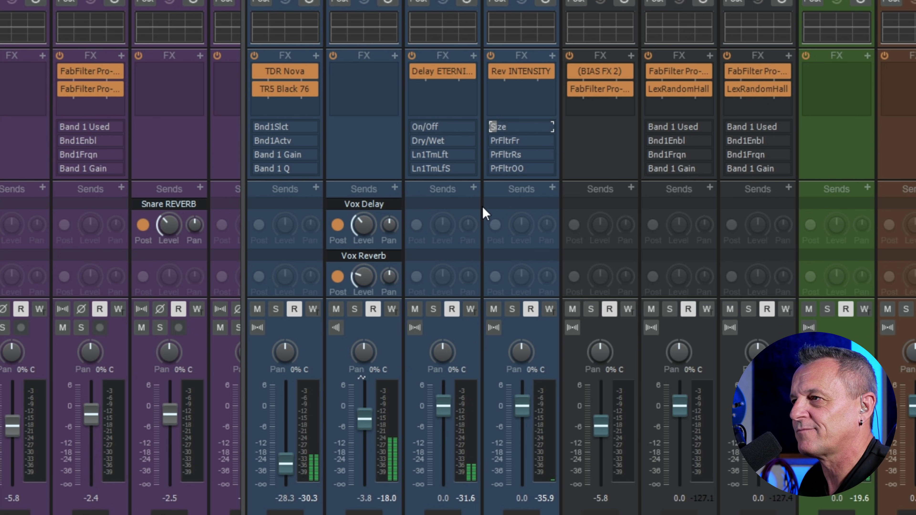
pyautogui.press('space')
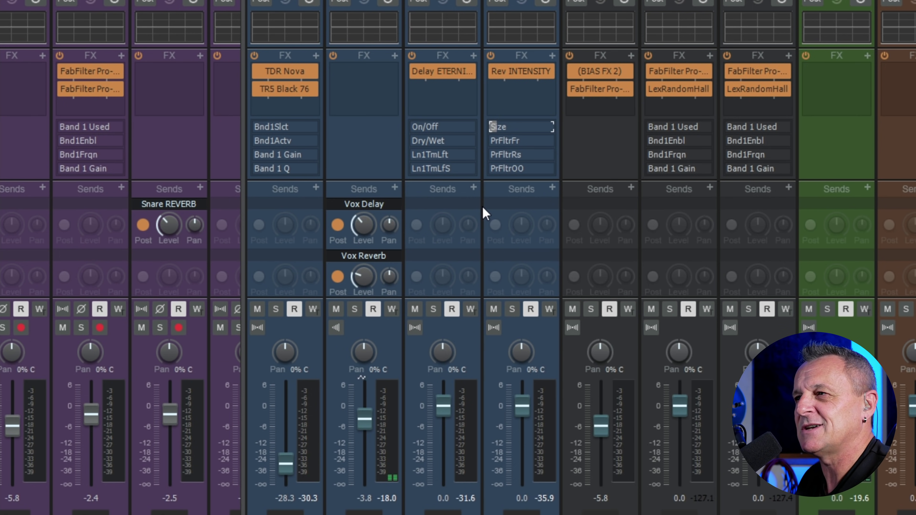